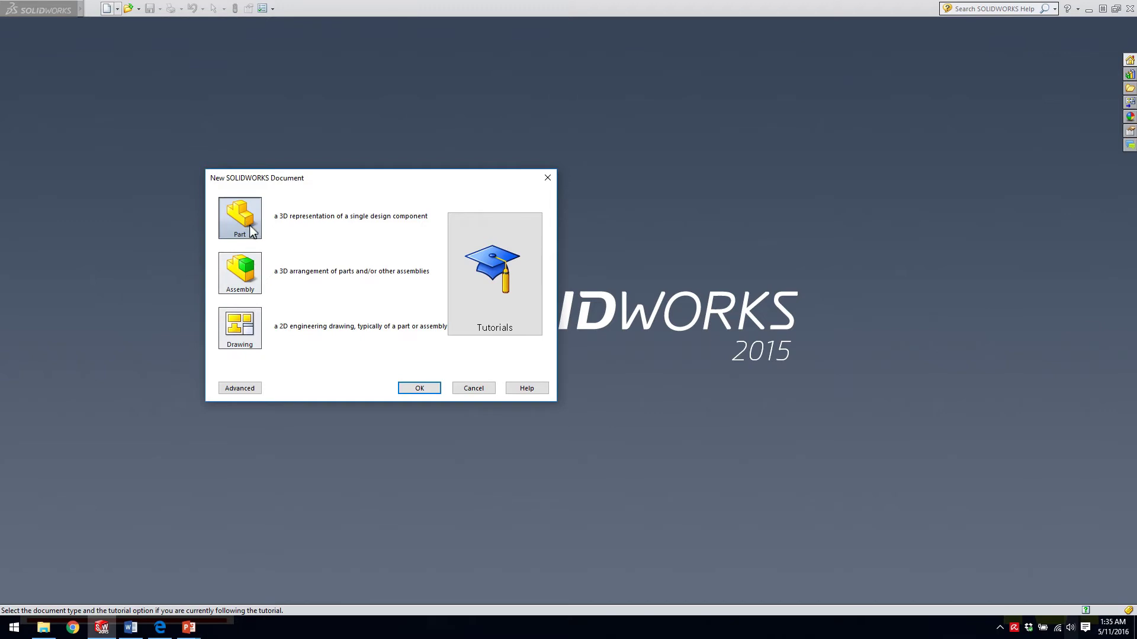
Step: Create a new part document and bring up the sketching tools
left_click(414, 389)
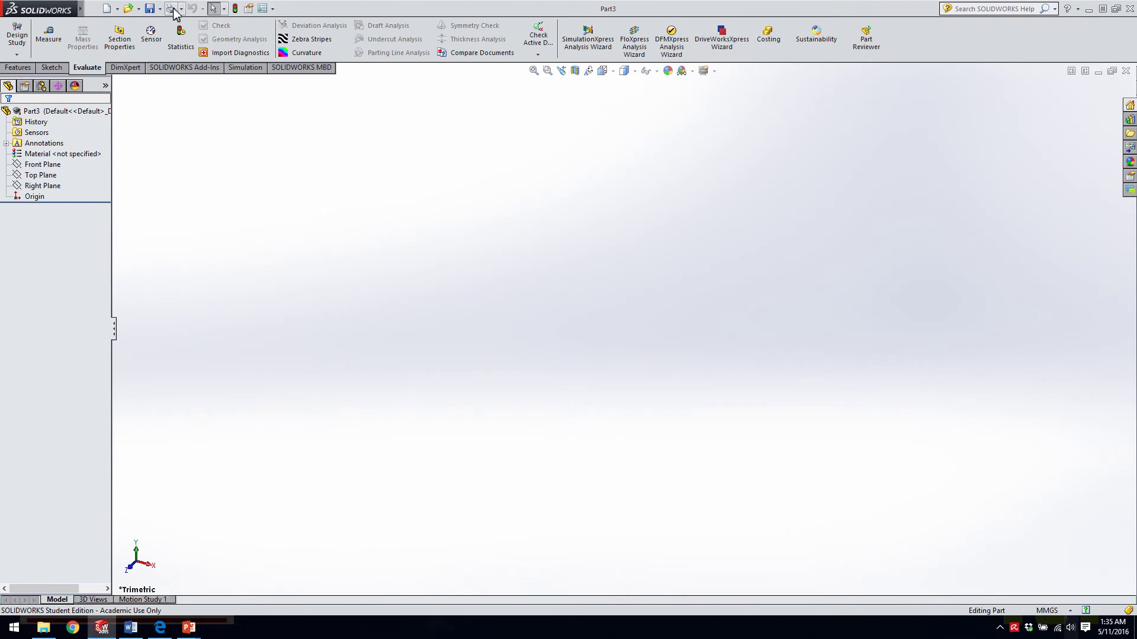
left_click(24, 69)
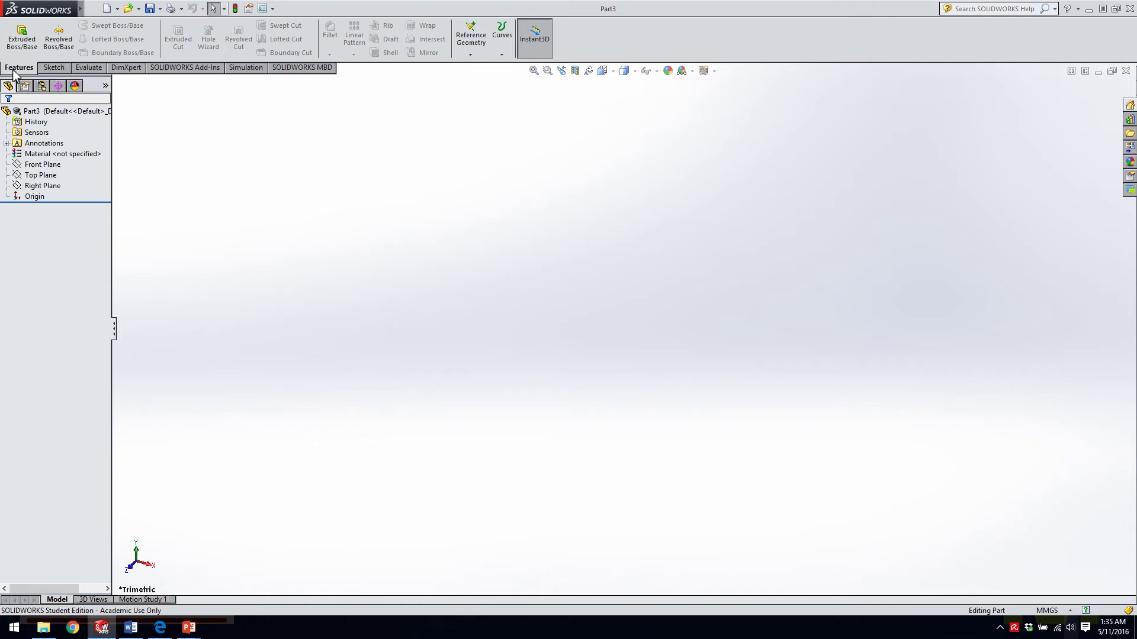
left_click(53, 68)
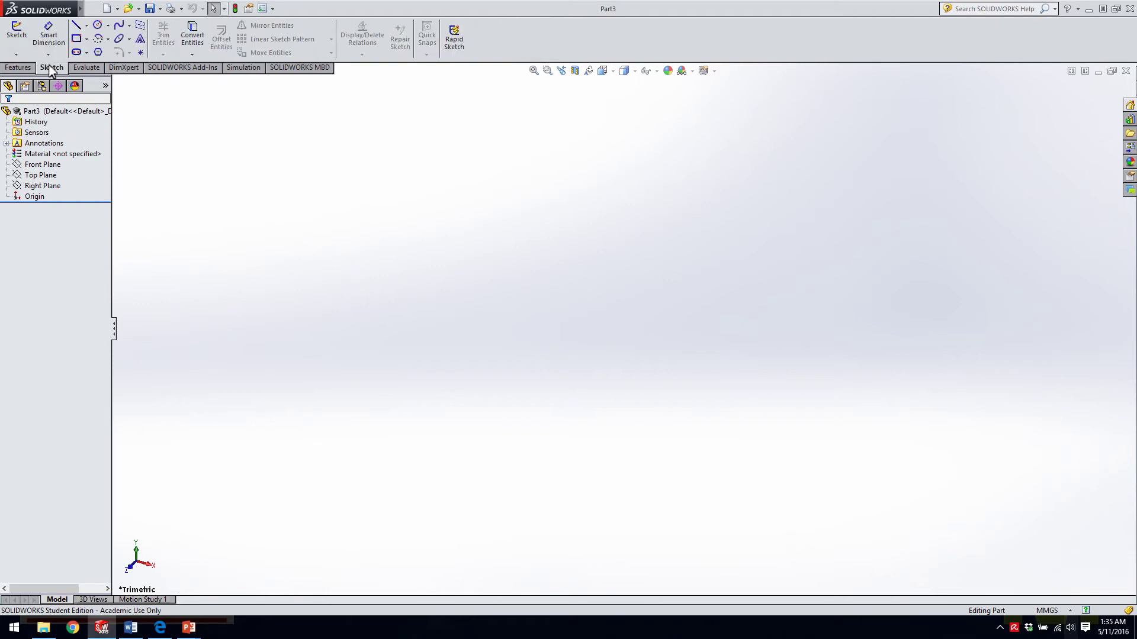
Step: Examine the new part's design tree entries: the part name, material, three default planes and origin
left_click(22, 112)
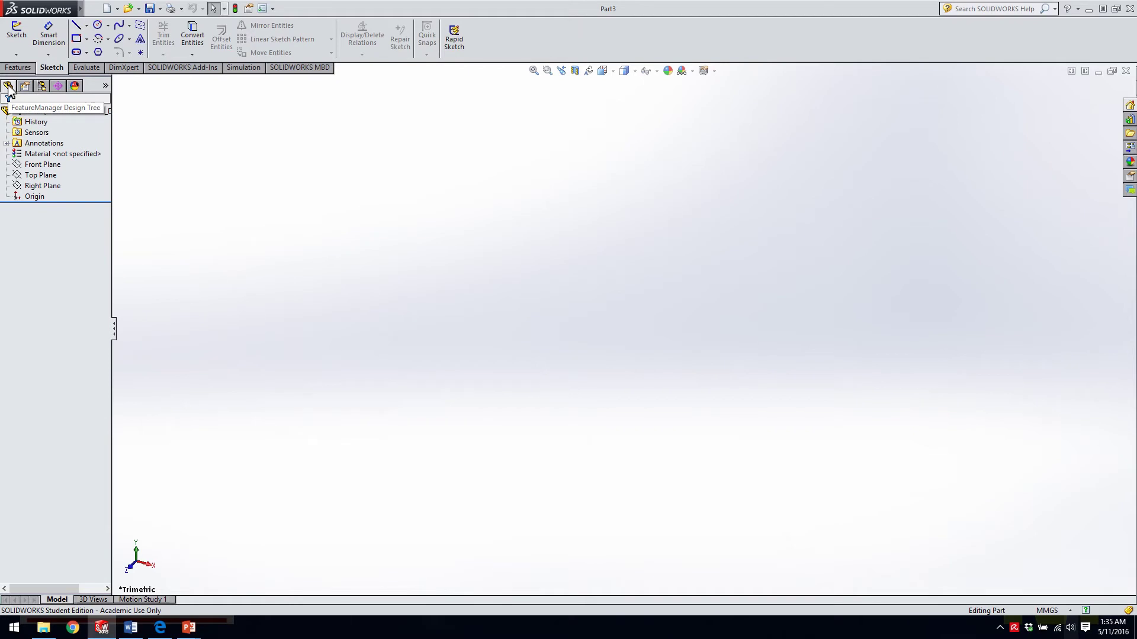
left_click(39, 165)
left_click(38, 154)
left_click(40, 165)
left_click(38, 175)
left_click(37, 186)
left_click(33, 197)
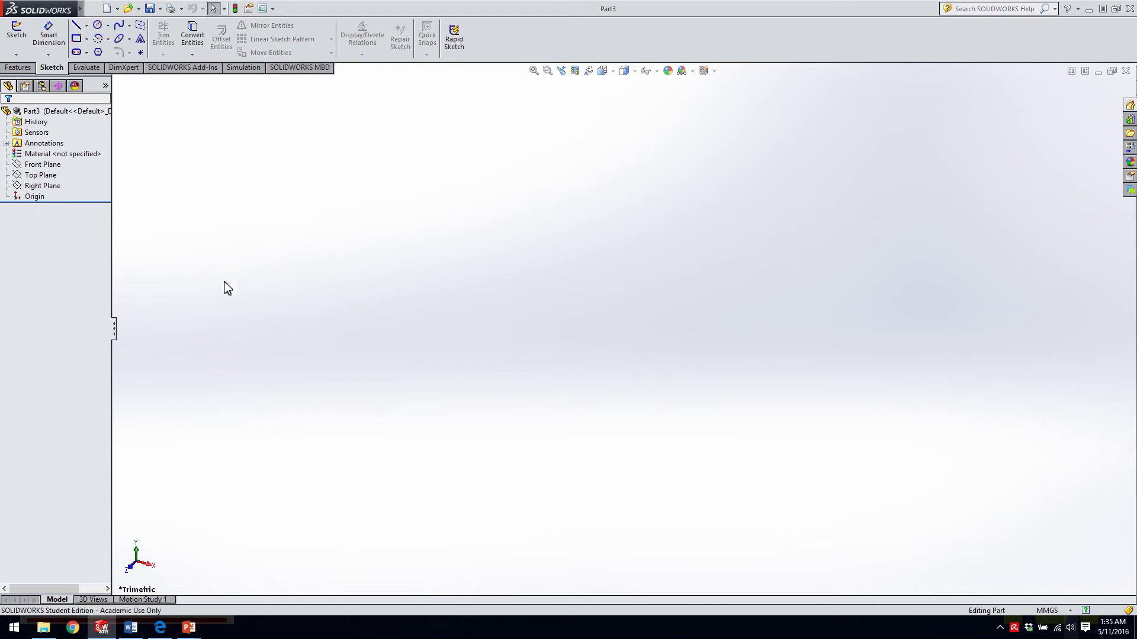
Step: Set the document's unit system to MMGS (millimeter, gram, second)
left_click(1062, 611)
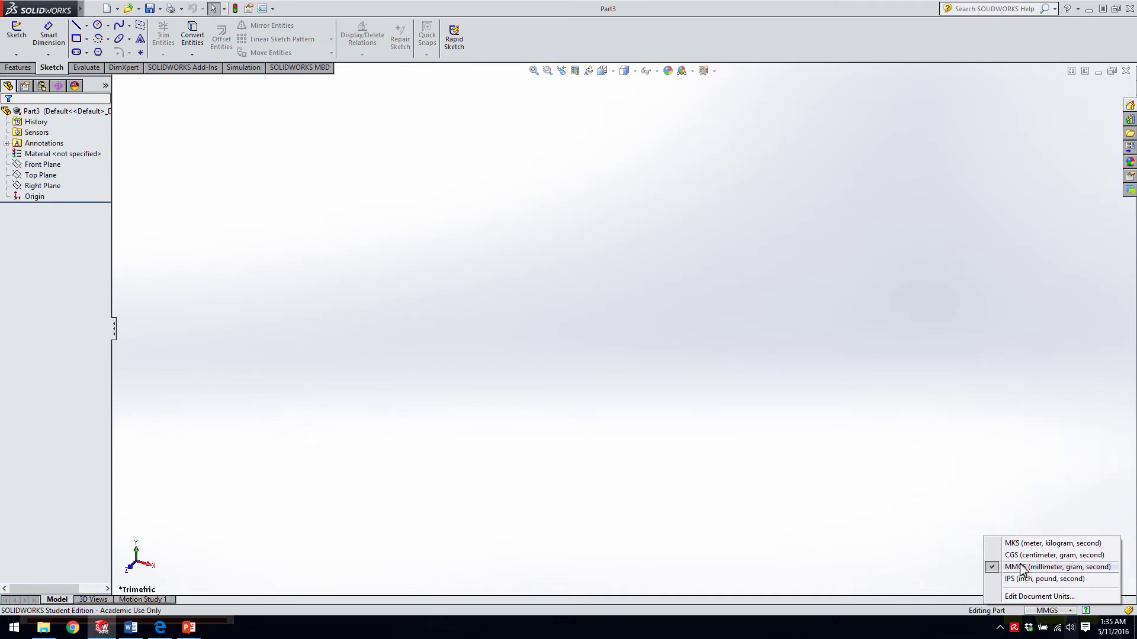
left_click(1033, 479)
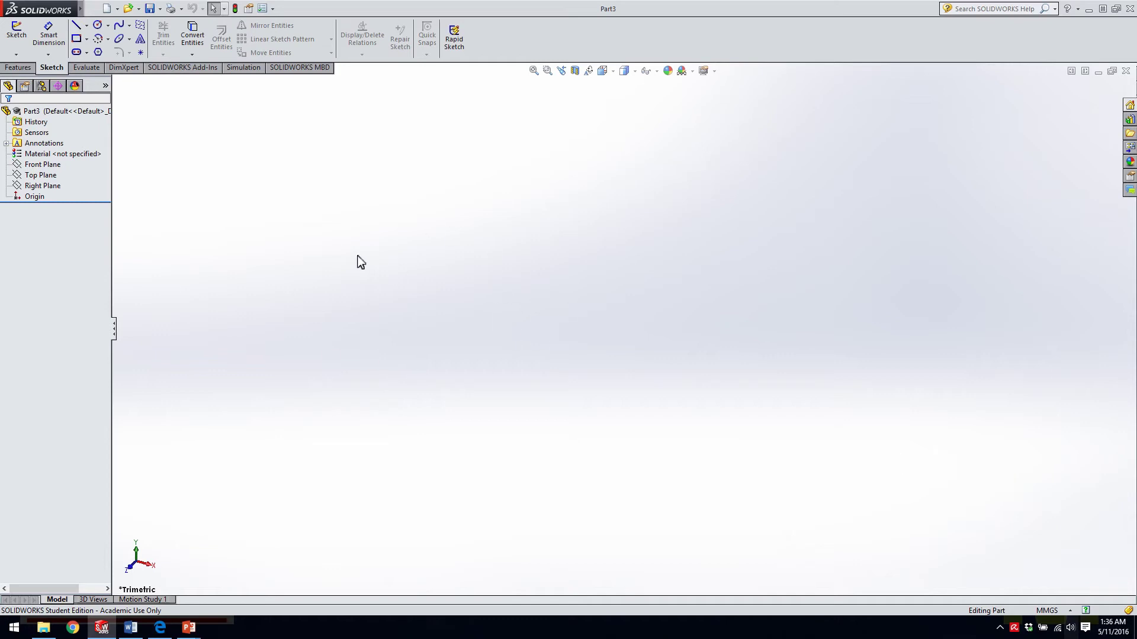
left_click(1049, 611)
left_click(1019, 569)
Step: Assign the 1060 Alloy material from SOLIDWORKS Materials' Aluminium Alloys to the part
right_click(42, 156)
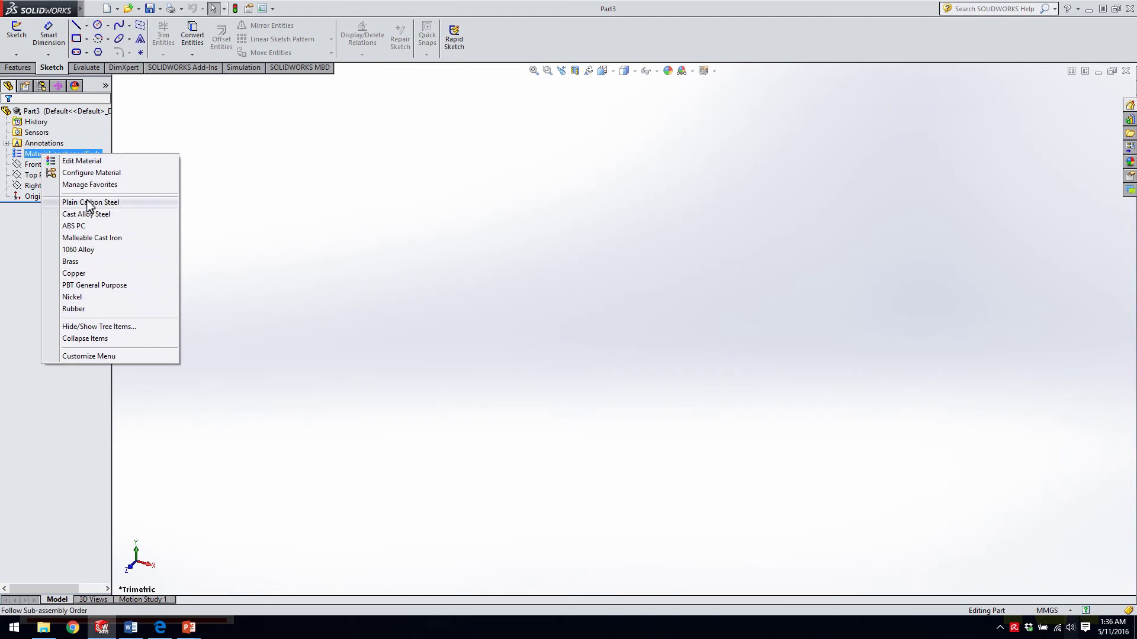
left_click(86, 161)
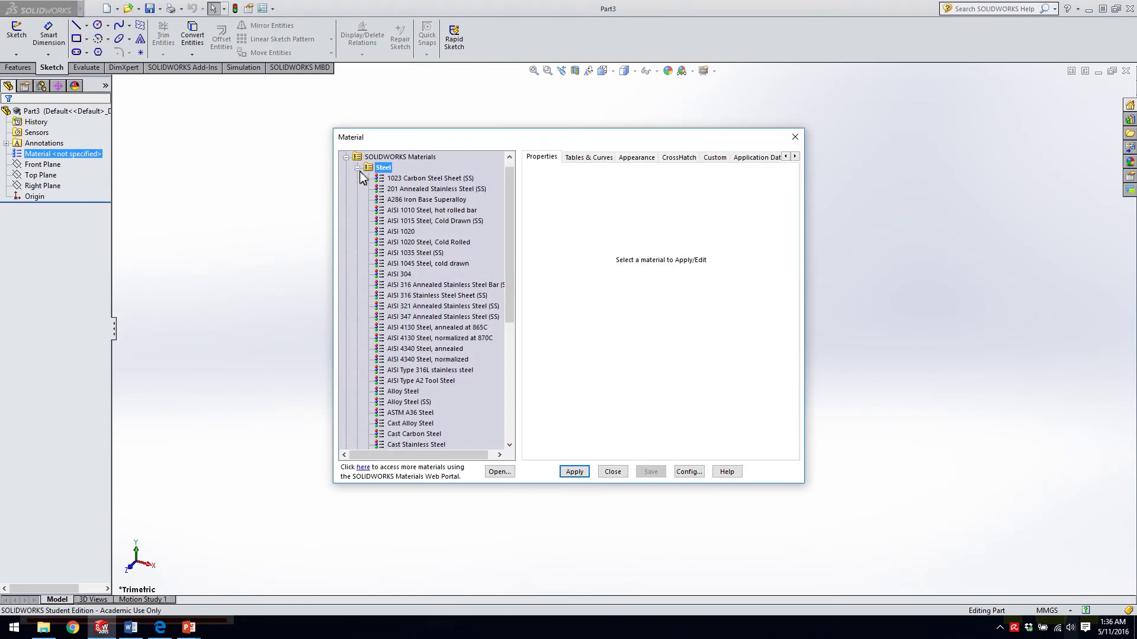
left_click(357, 168)
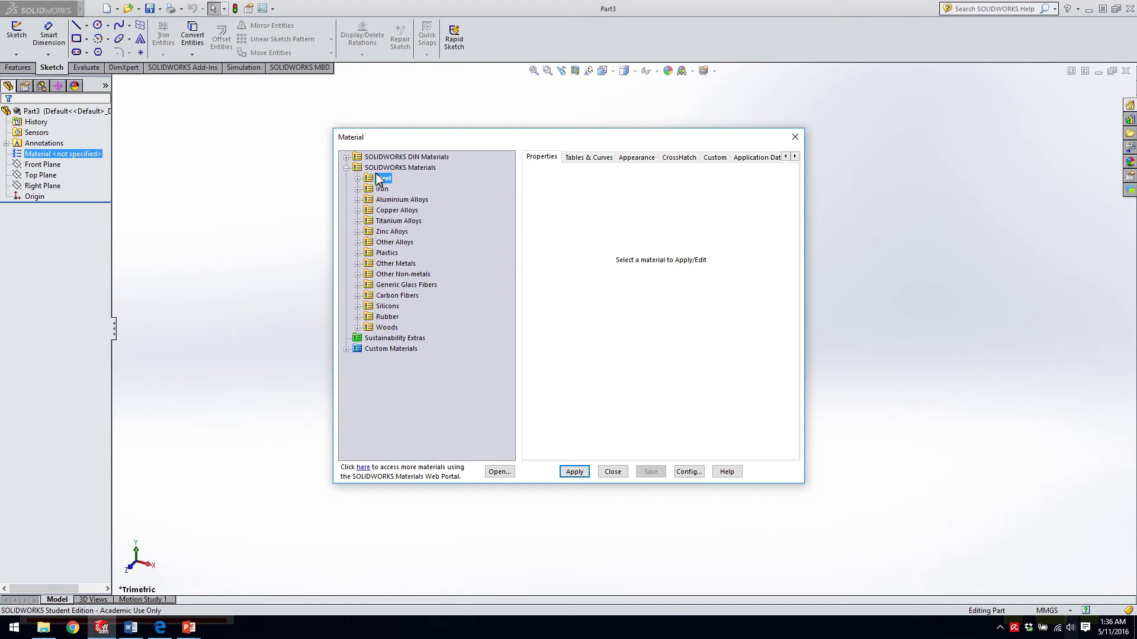
left_click(357, 200)
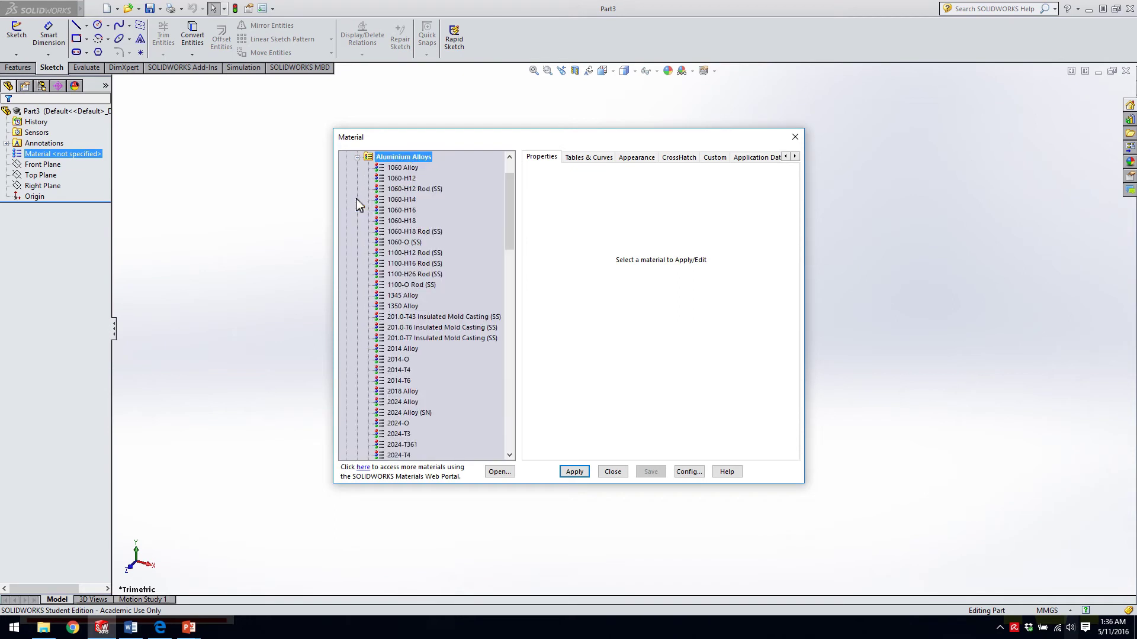
left_click(400, 168)
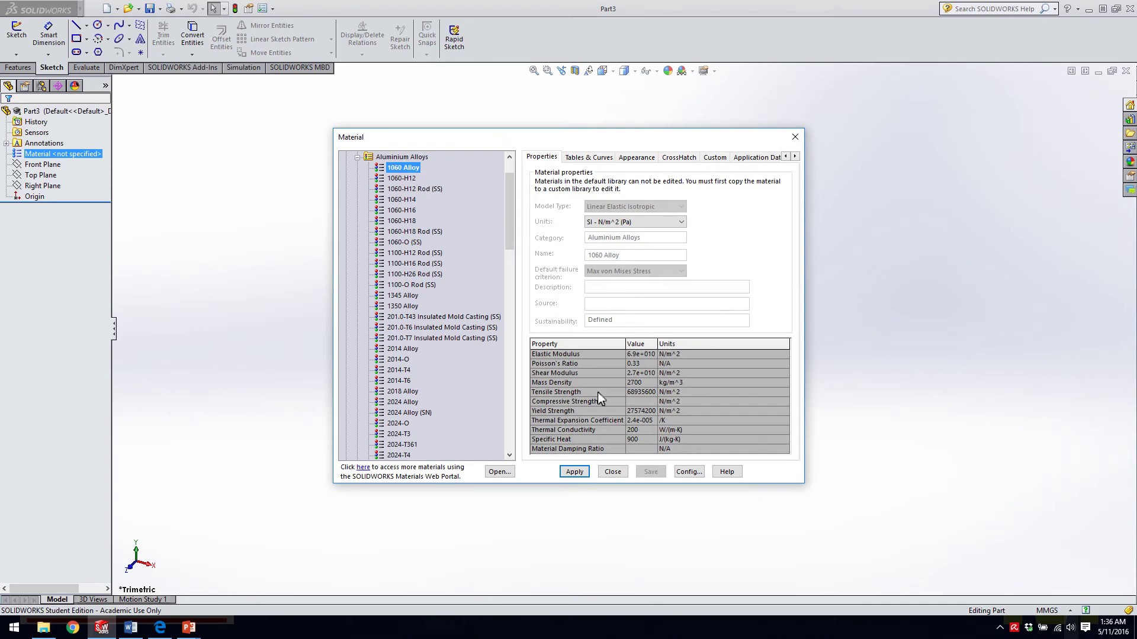
left_click(583, 474)
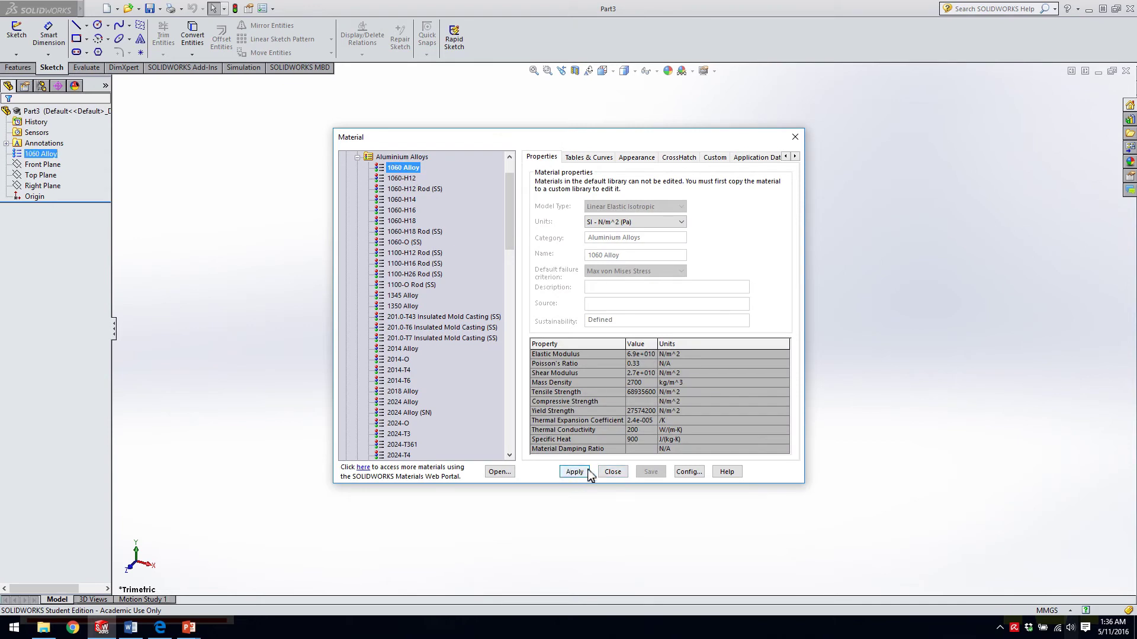
left_click(613, 473)
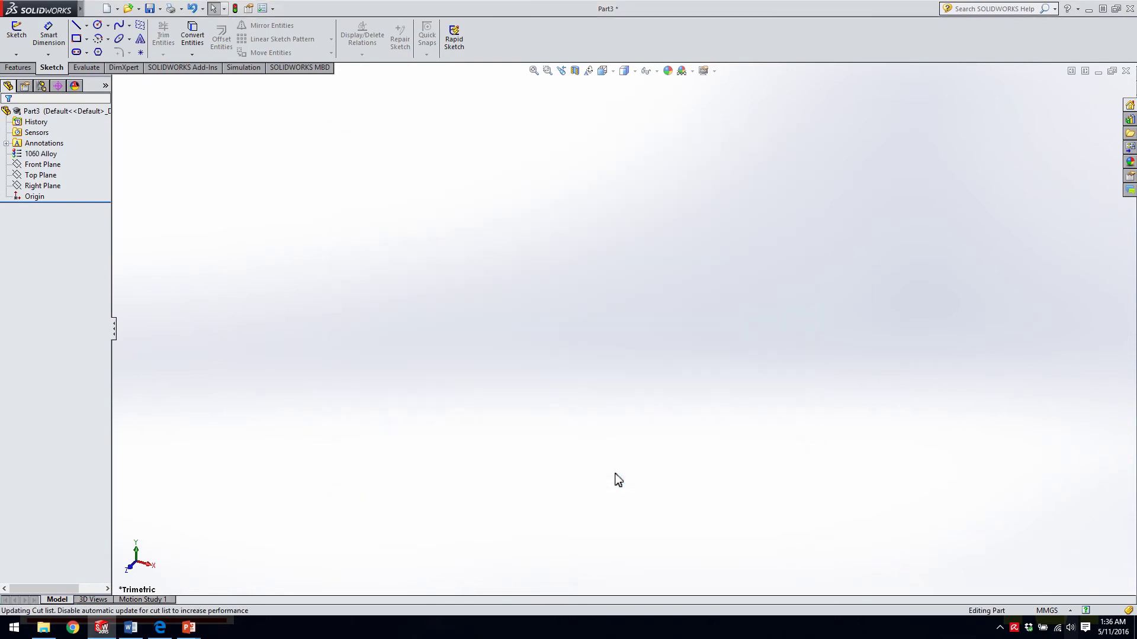
left_click(41, 154)
left_click(261, 231)
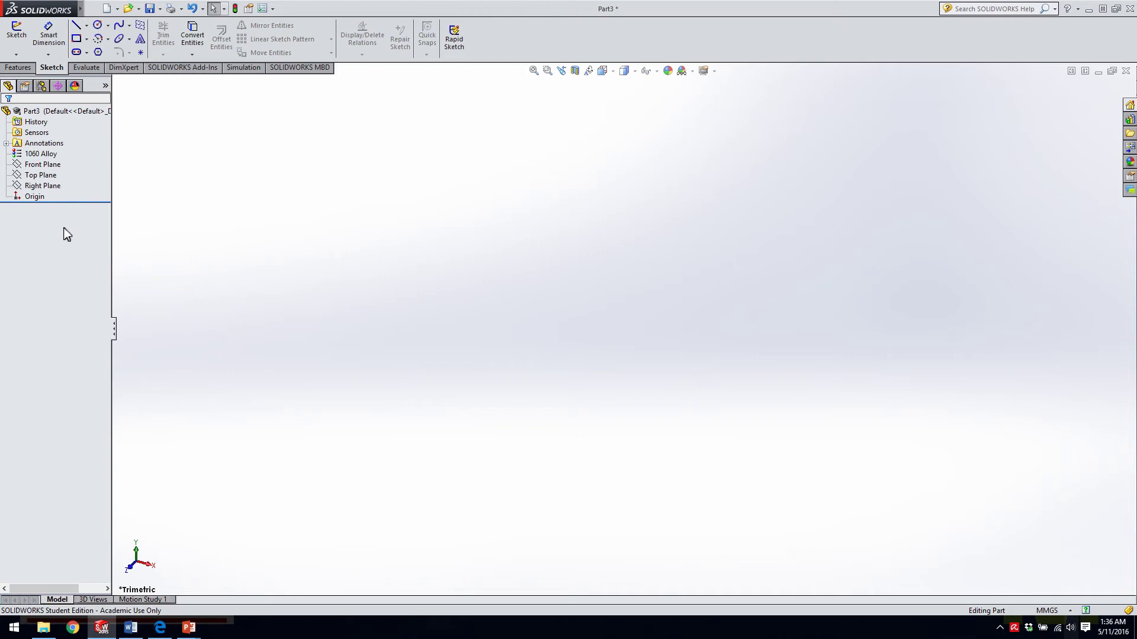
Step: Set the Equations folder to Show in the FeatureManager tree's display options
left_click(46, 144)
right_click(49, 218)
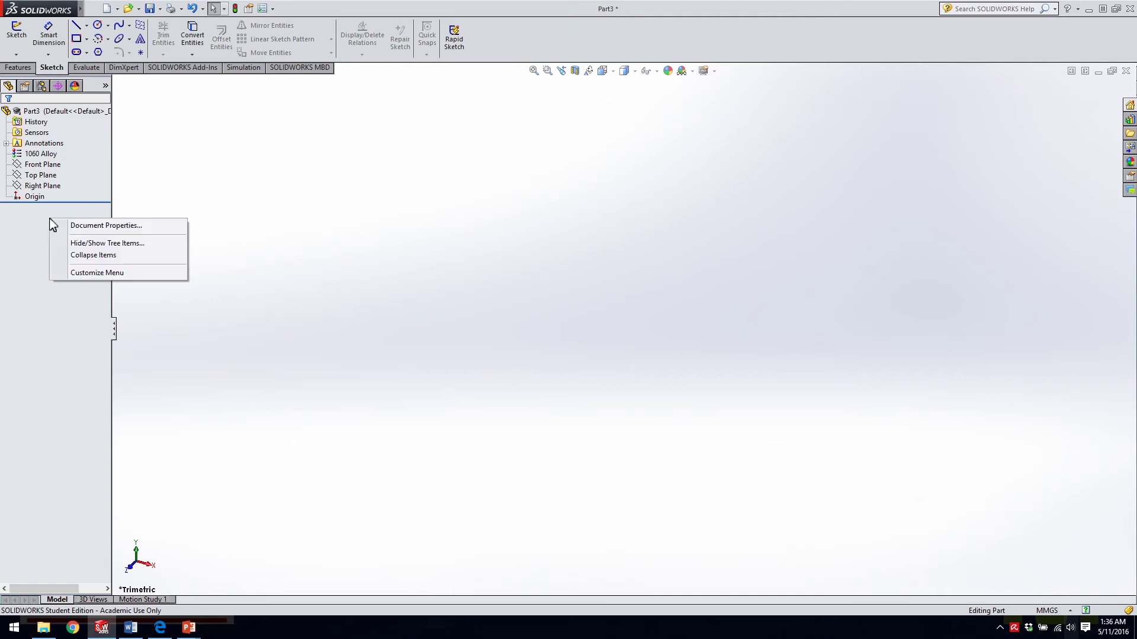
left_click(87, 243)
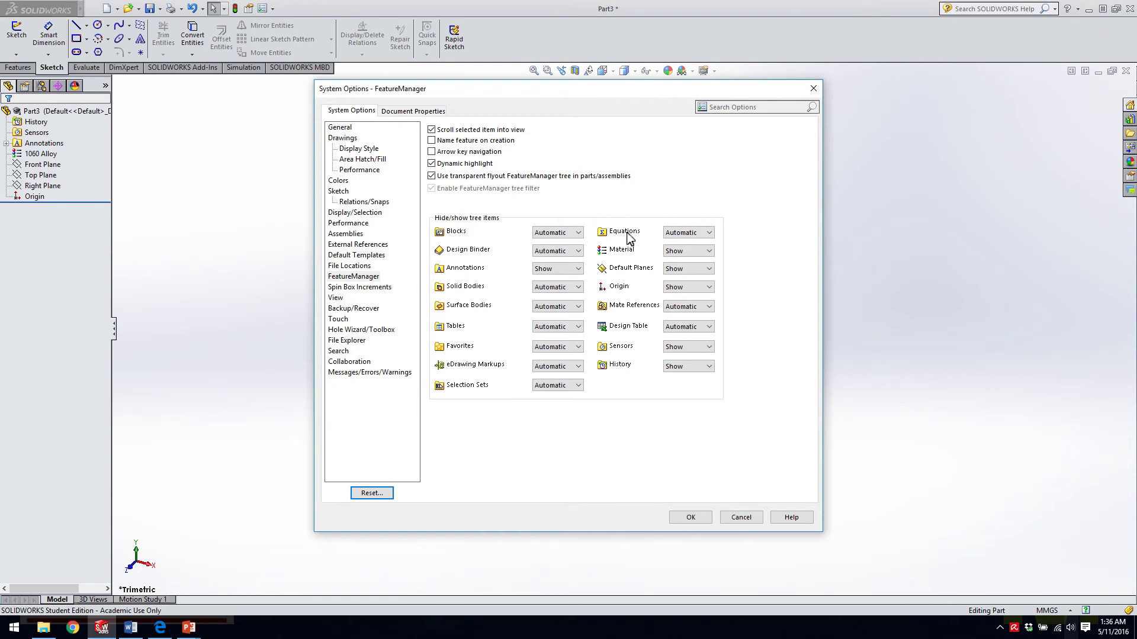
left_click(681, 233)
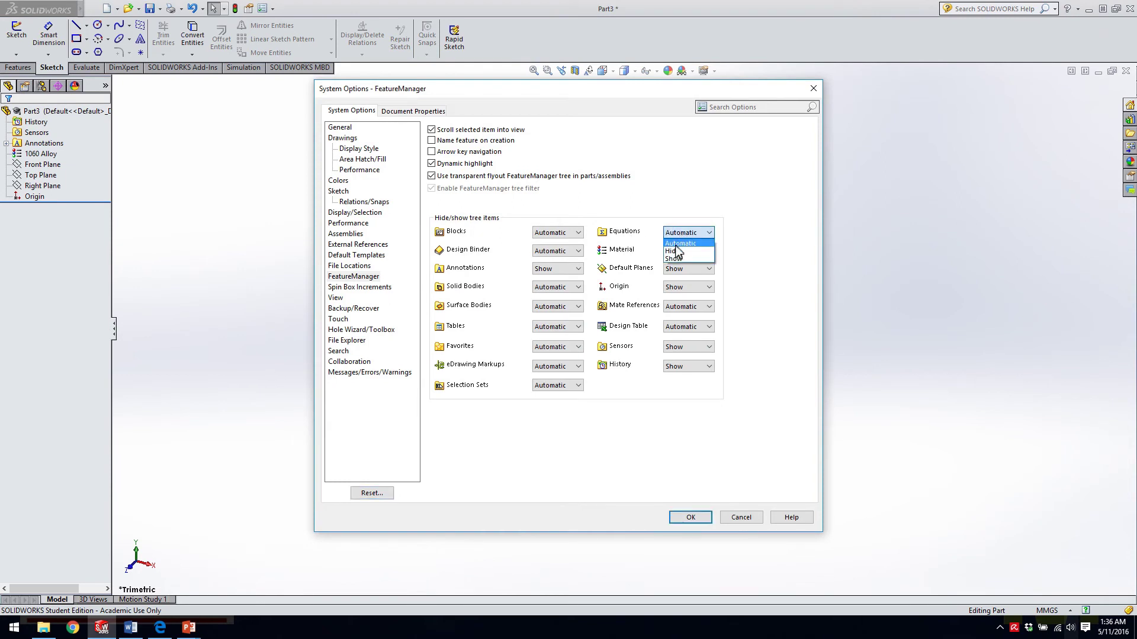
left_click(673, 259)
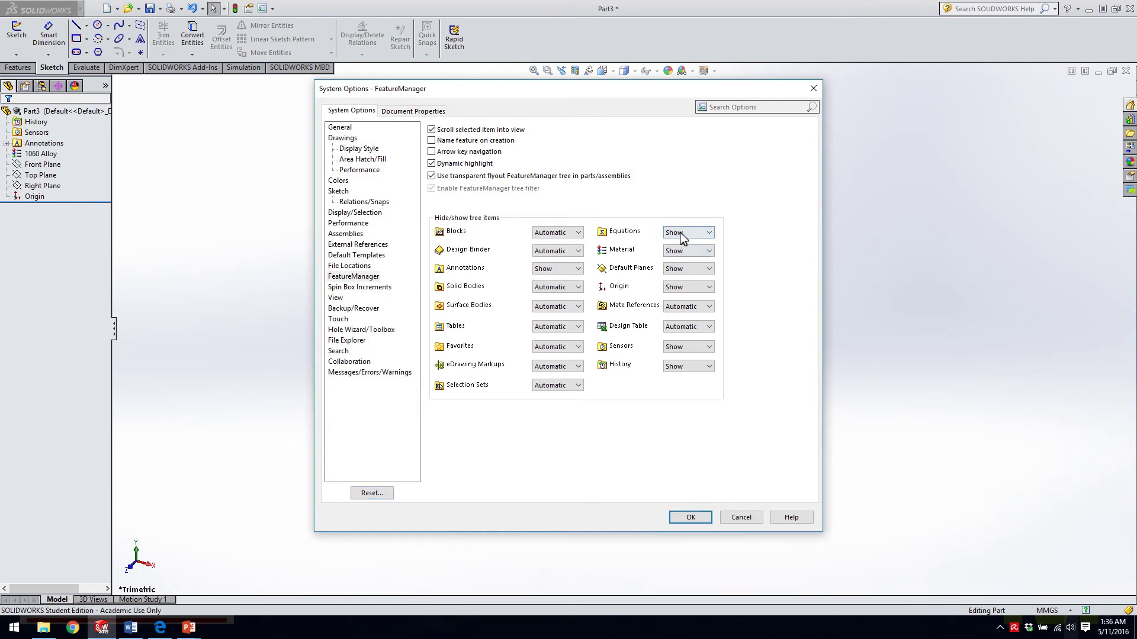
left_click(697, 519)
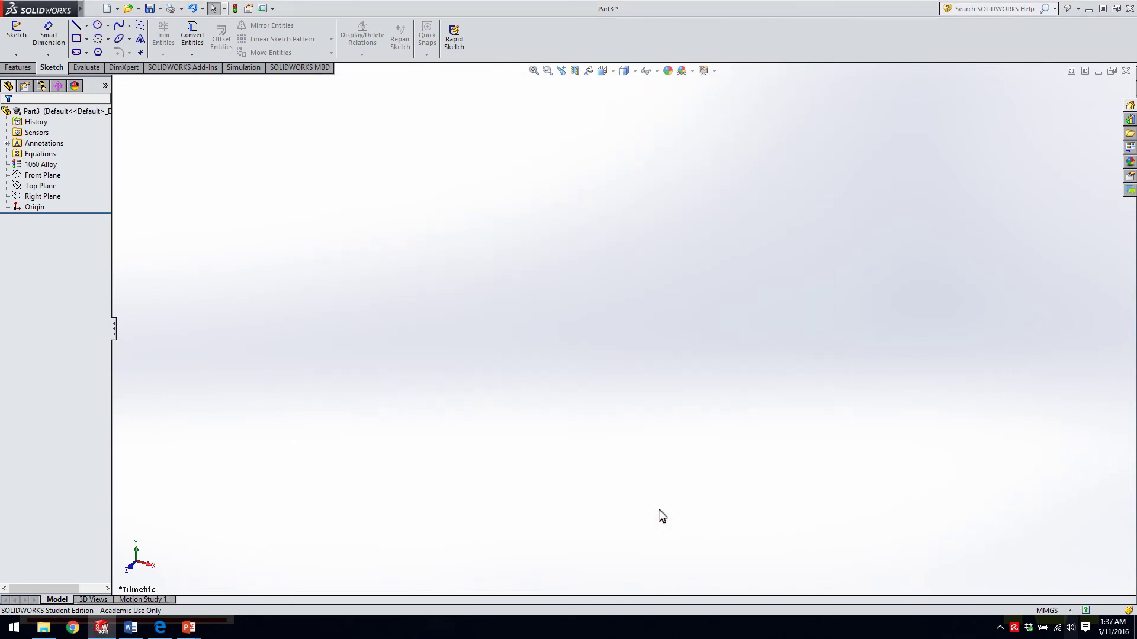
Step: Open the equation manager and add a global variable A with the value 81
right_click(40, 154)
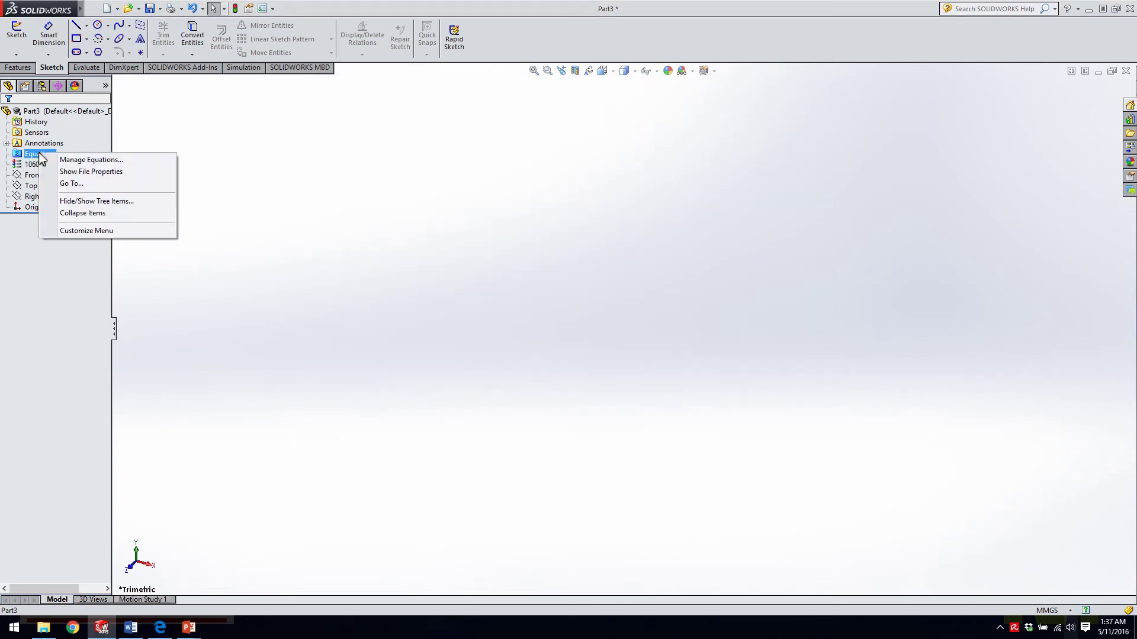
left_click(87, 162)
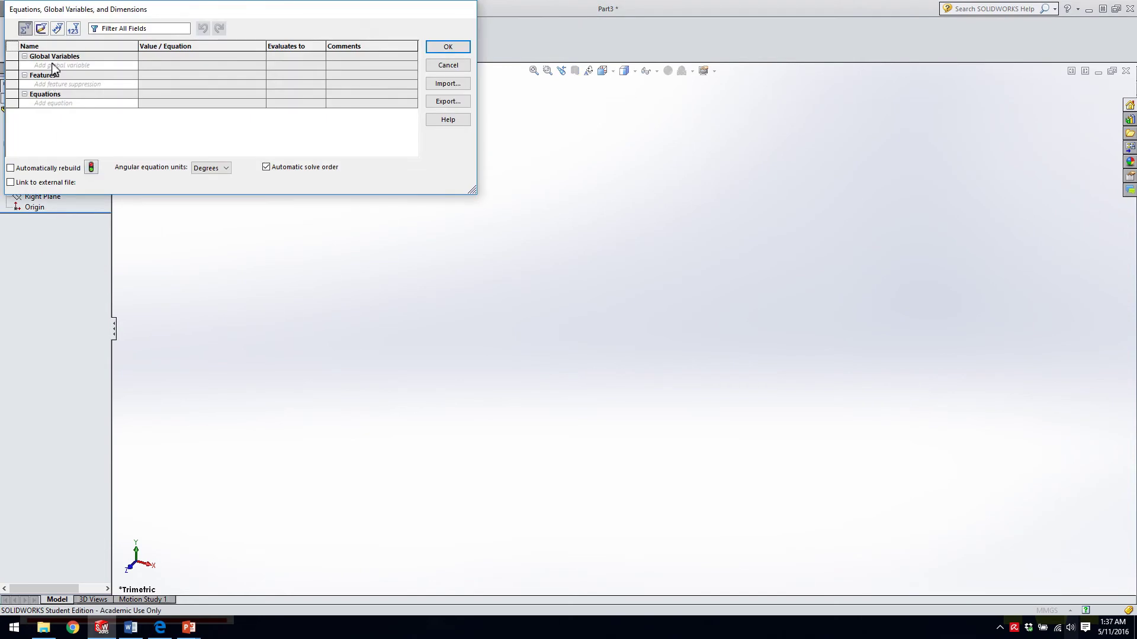
left_click(70, 66)
type("A")
key("Tab")
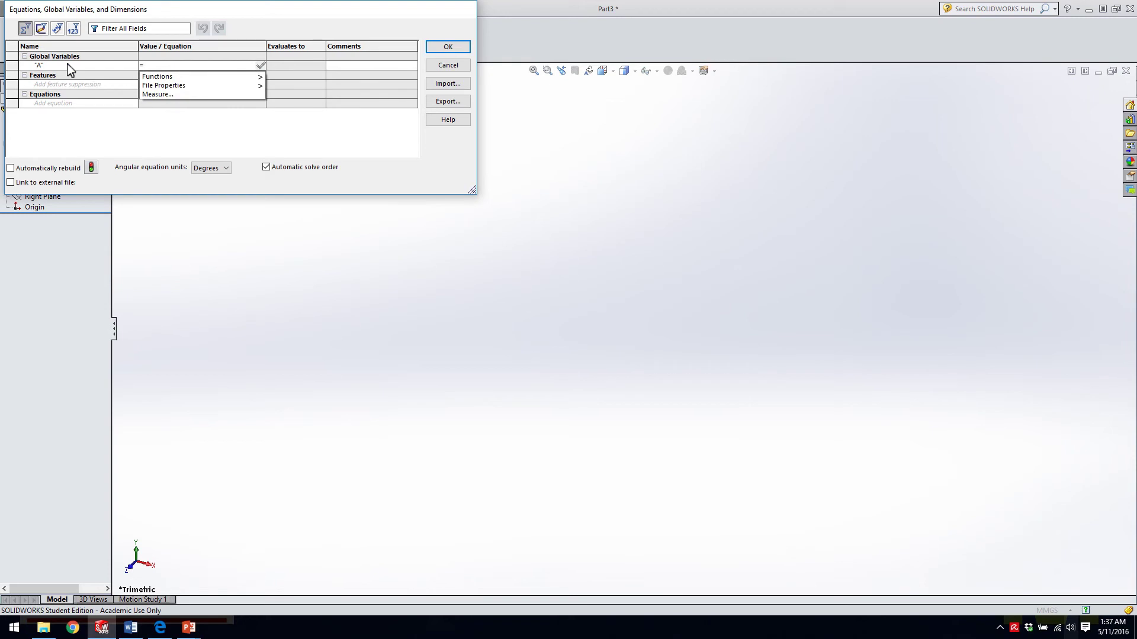
key("Up")
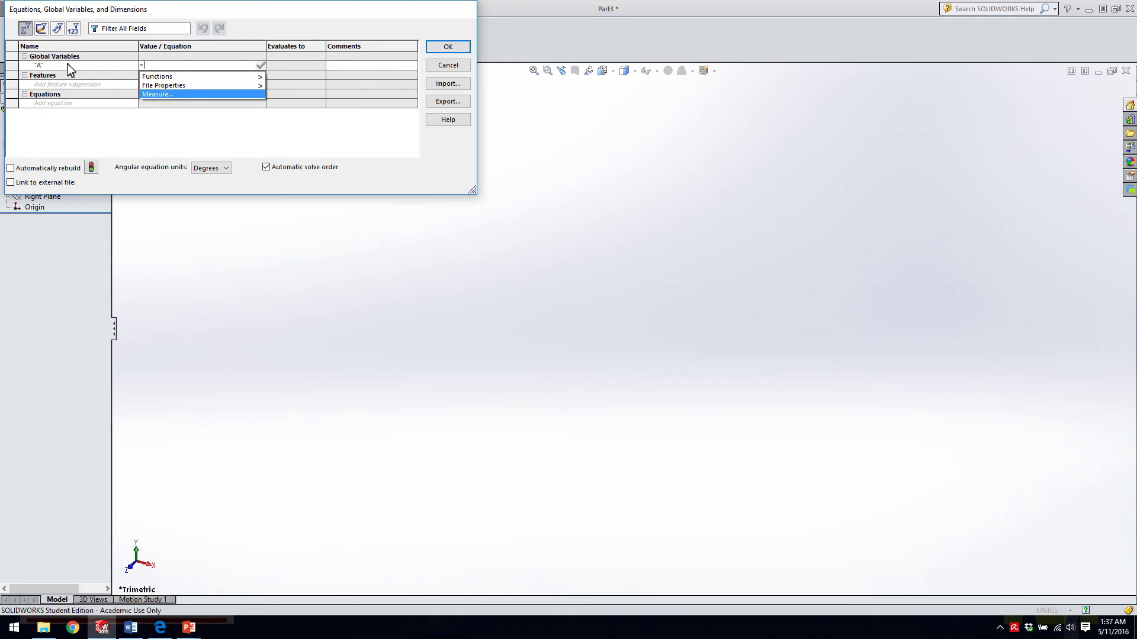
type("81")
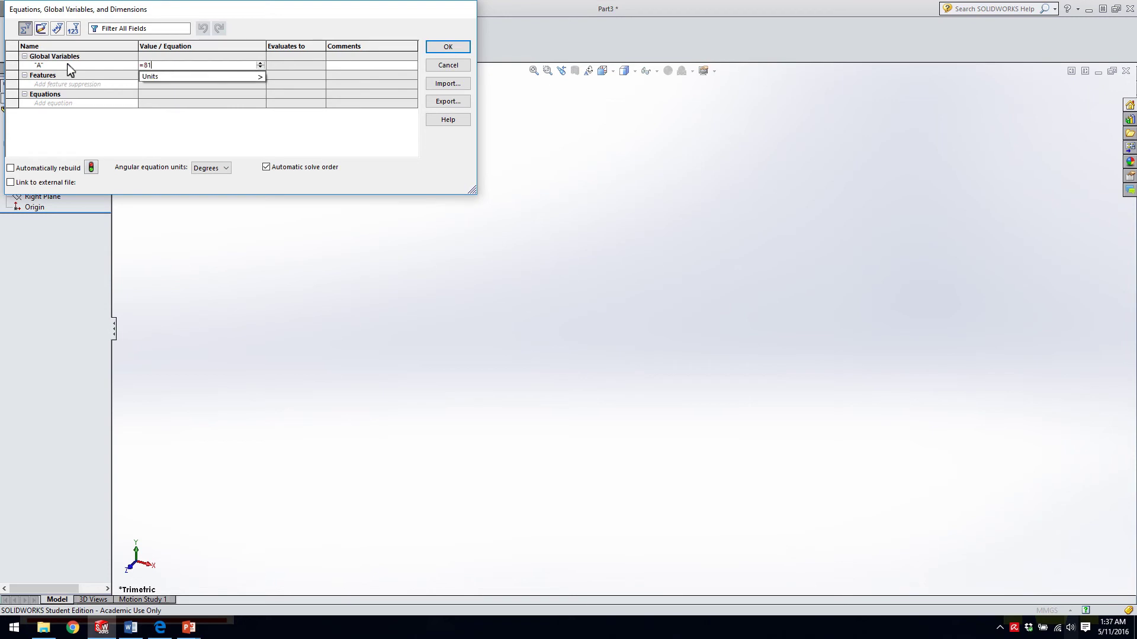
key("Tab")
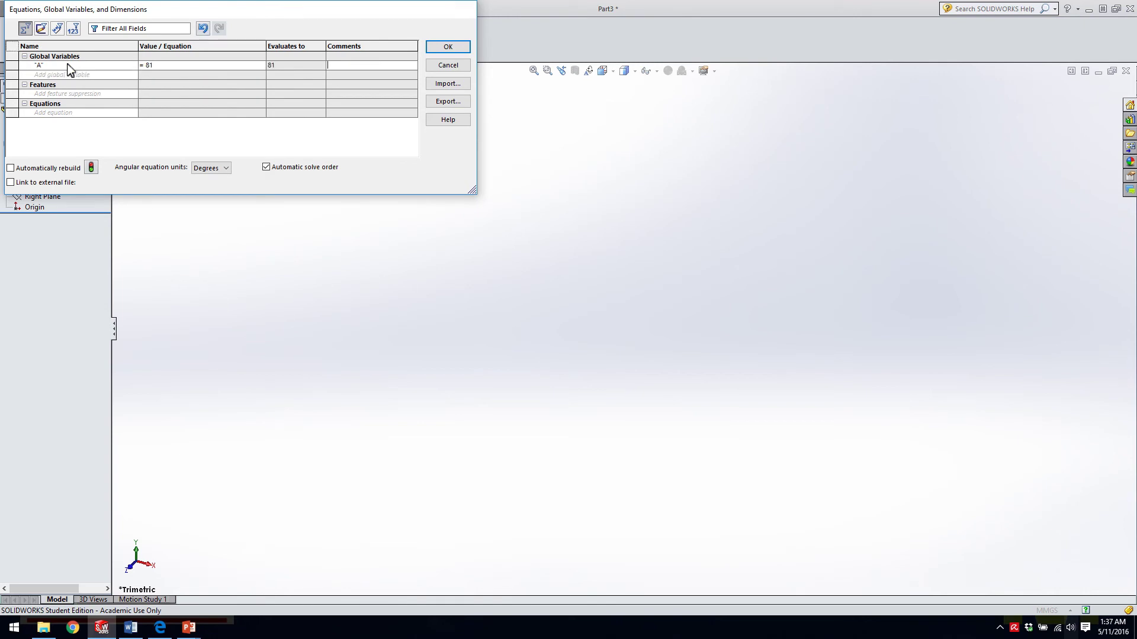
Step: Add a second global variable B with the value 50
key("Tab")
type("B")
key("Tab")
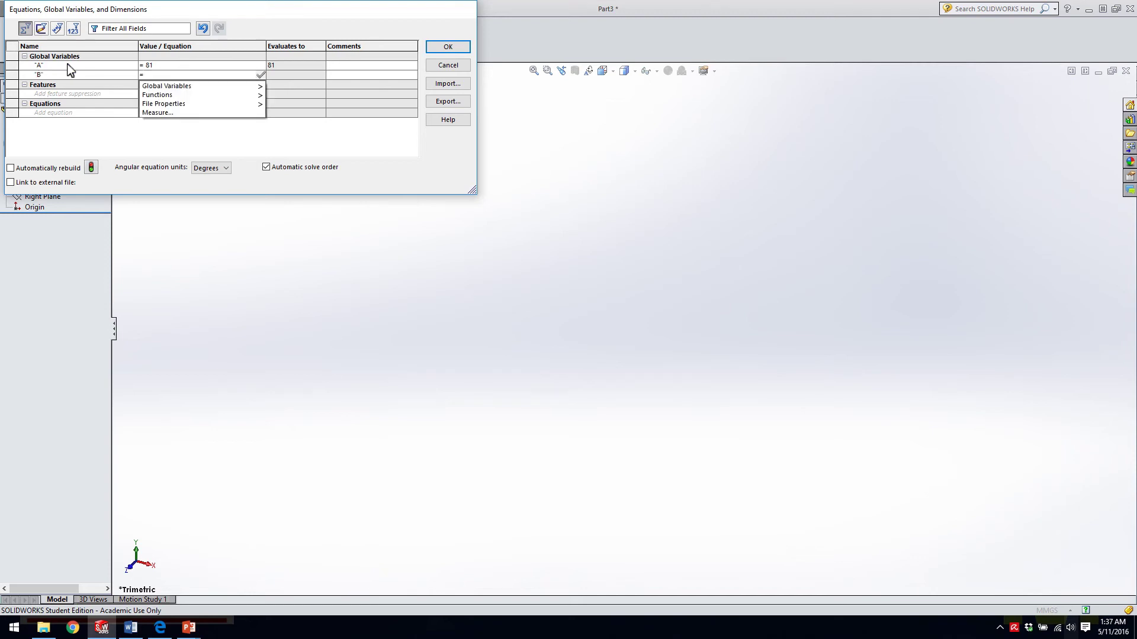
type("50")
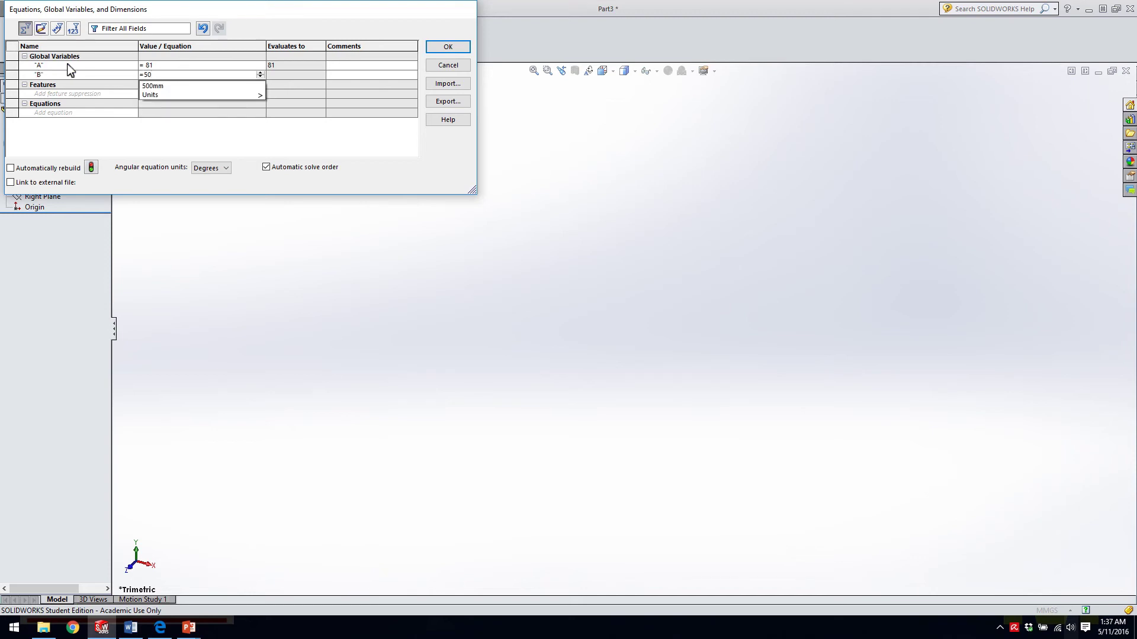
key("Return")
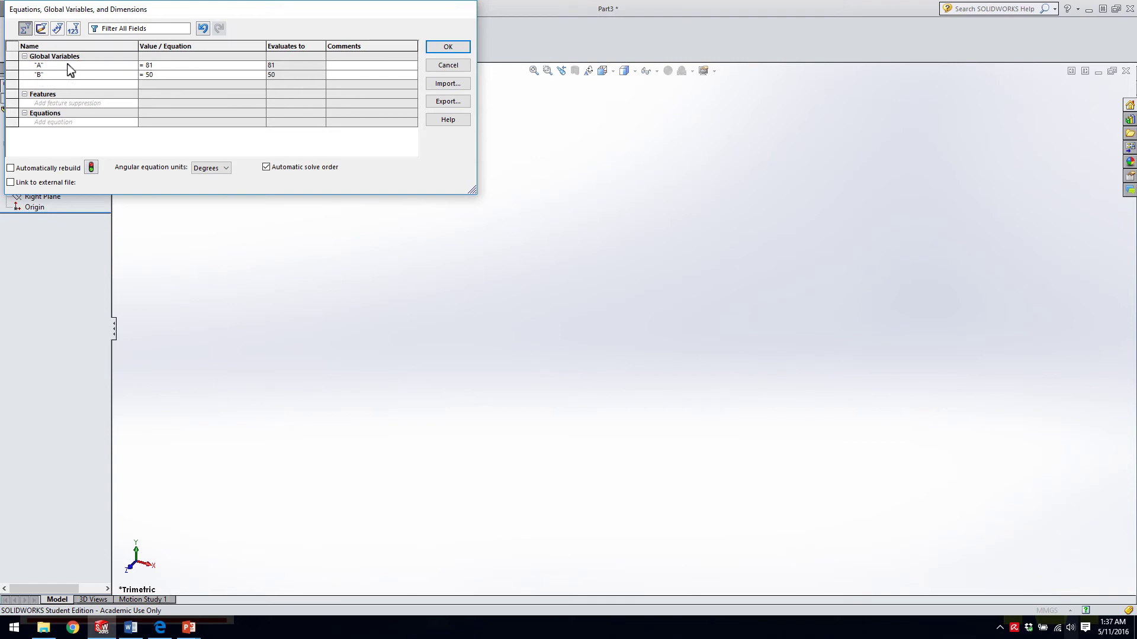
Step: Add a third global variable C defined by the equation "A" - "B"
key("Tab")
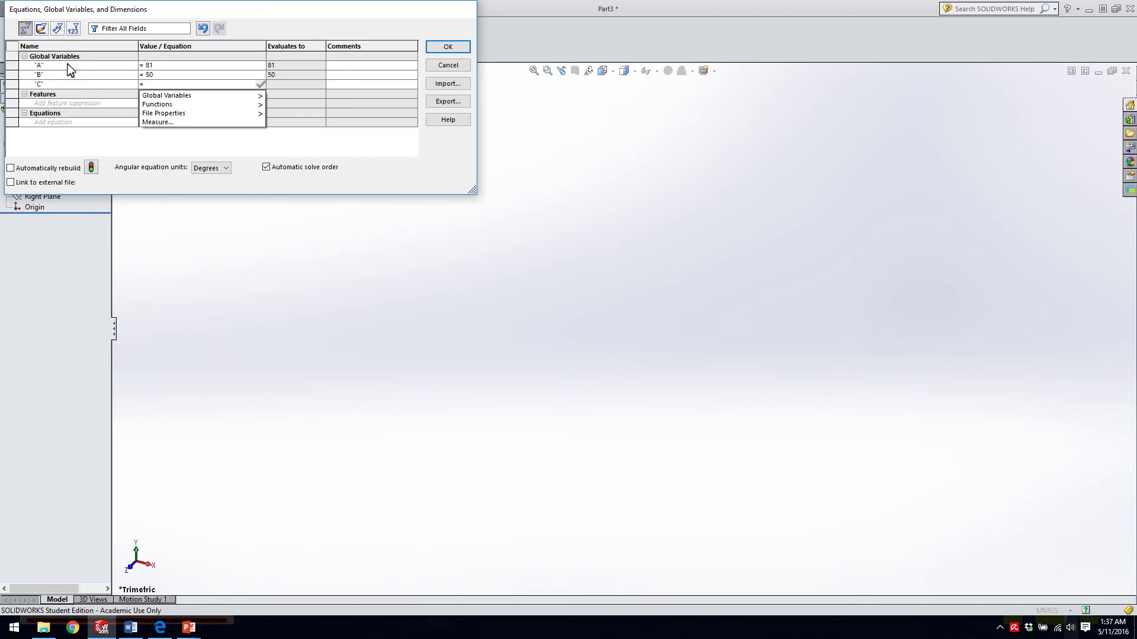
type("A")
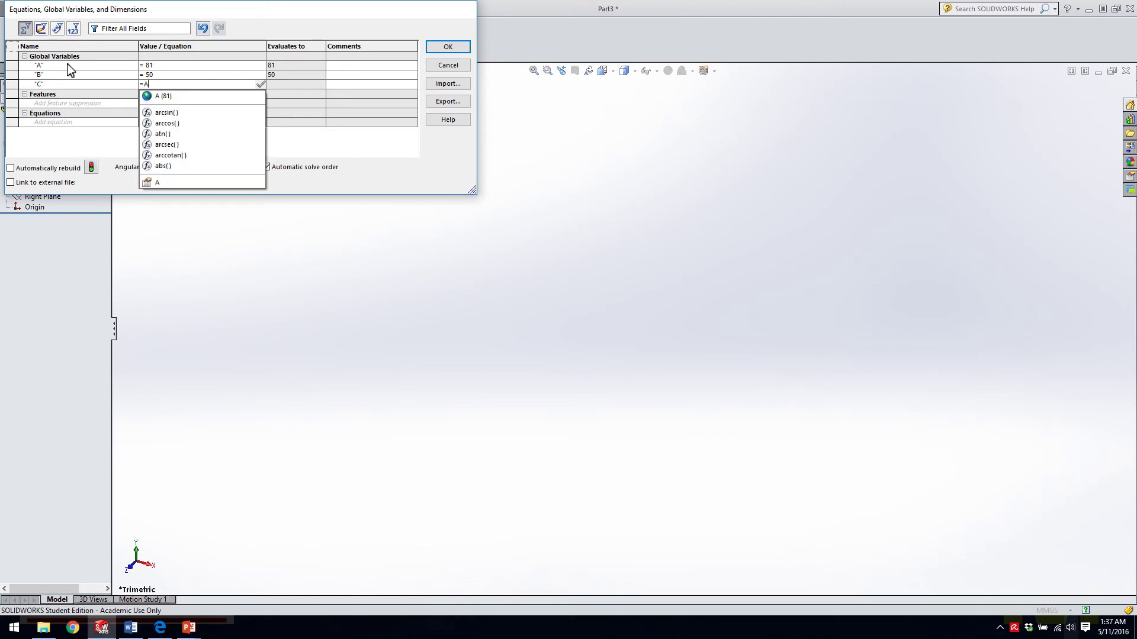
type("-")
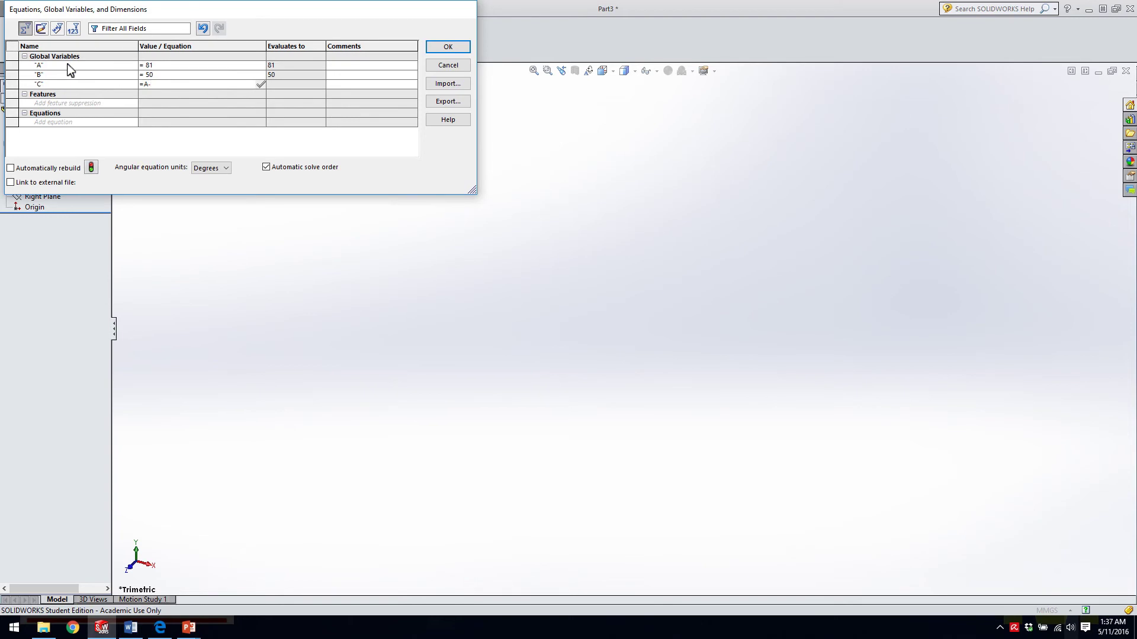
type("B")
key("Return")
left_click(145, 84)
mouse_move(169, 95)
left_click(284, 97)
key("Delete")
key("Right")
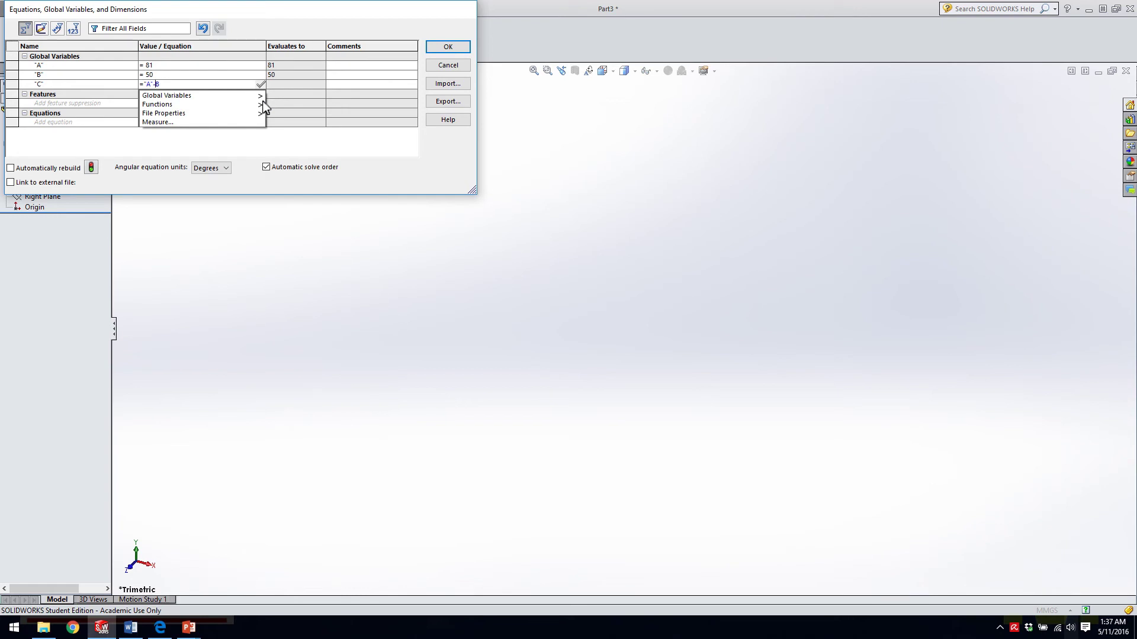
type("\"")
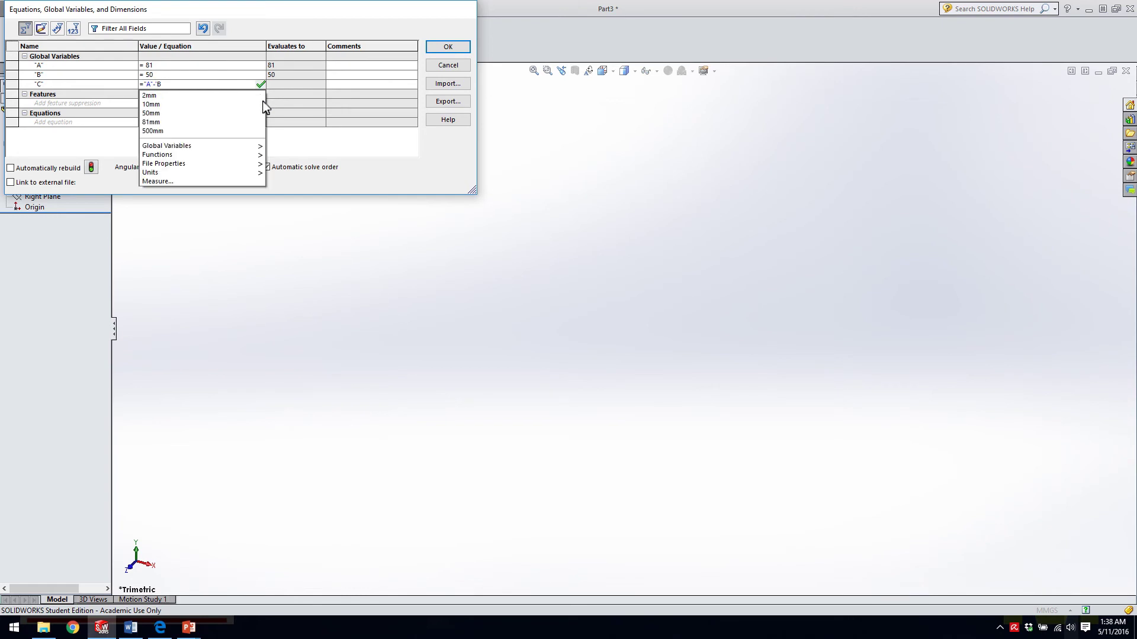
key("Right")
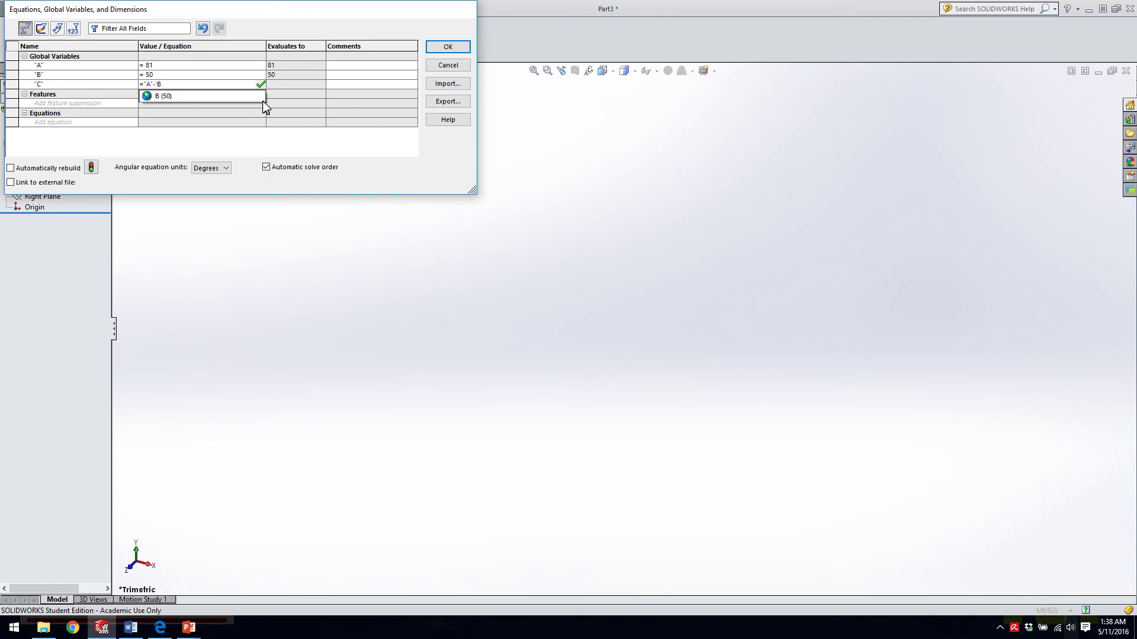
left_click(210, 98)
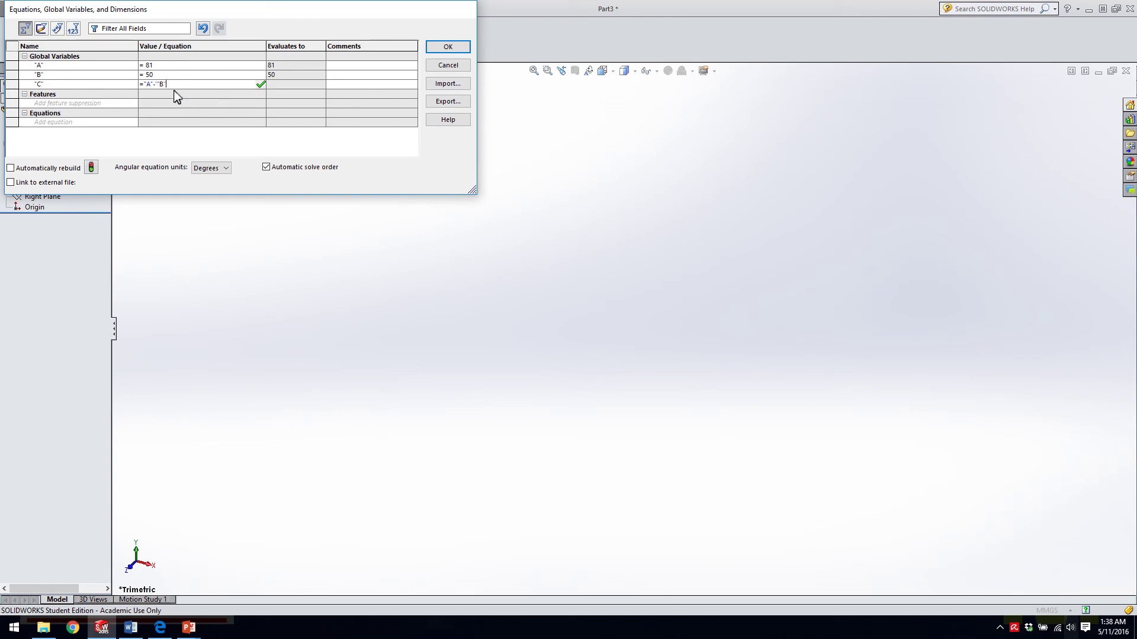
left_click(161, 84)
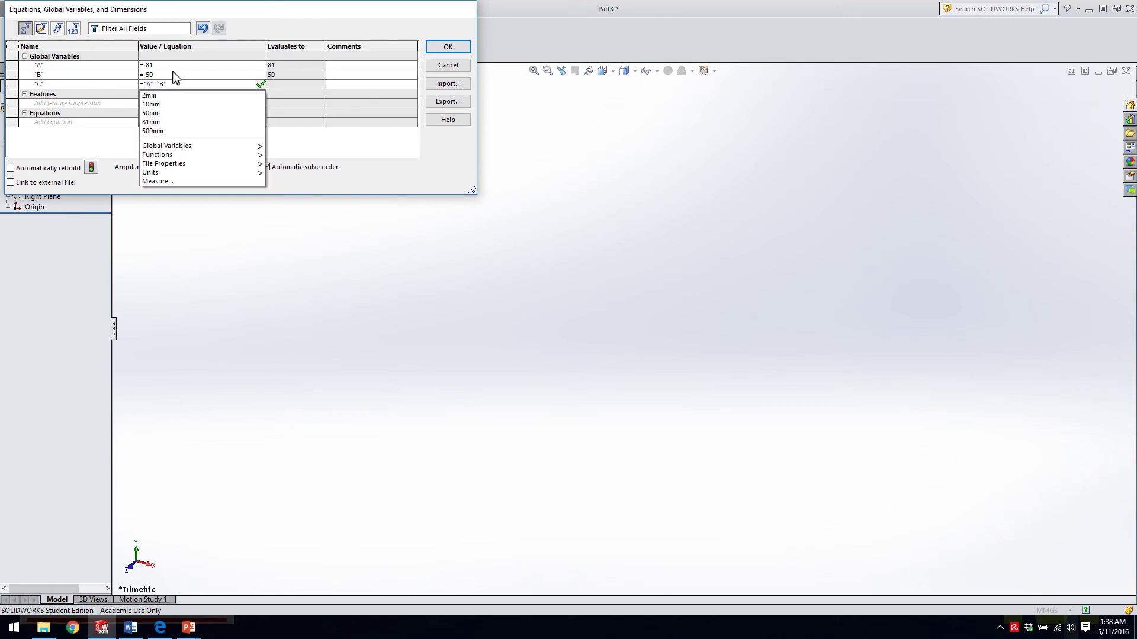
key("BackSpace")
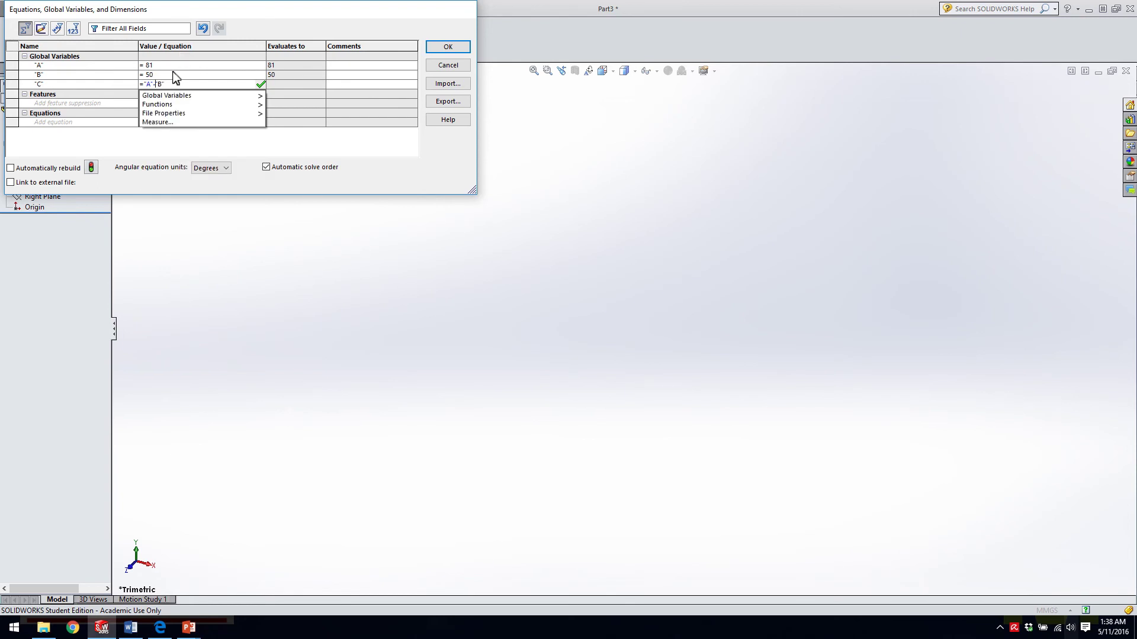
Step: Extend the equation of global variable C with + 10 and accept the equations
left_click(177, 84)
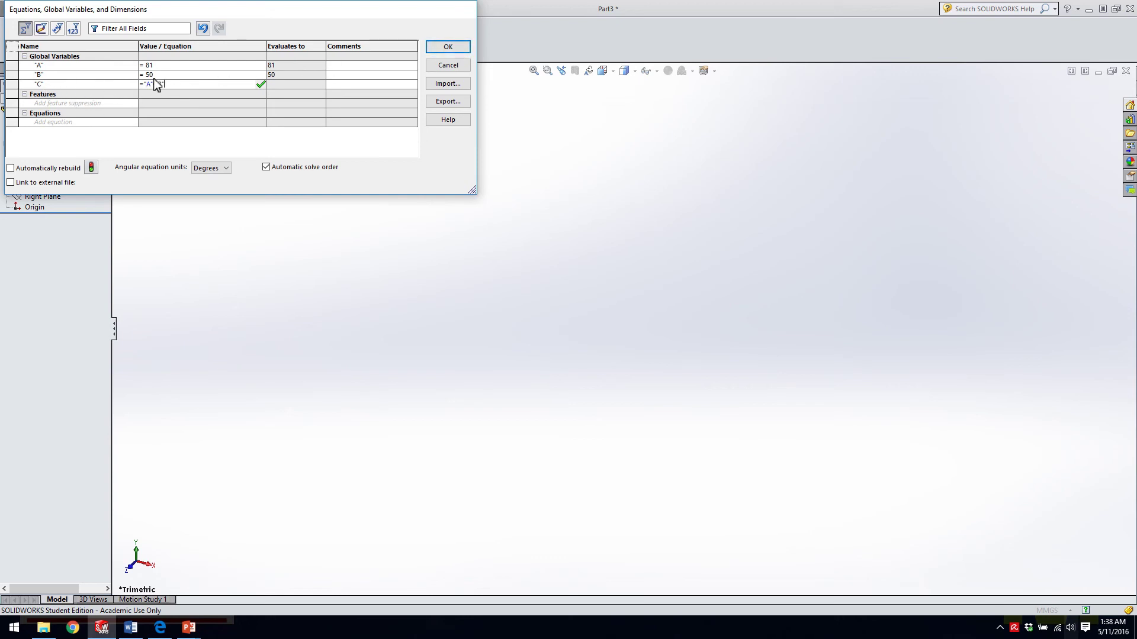
type("+")
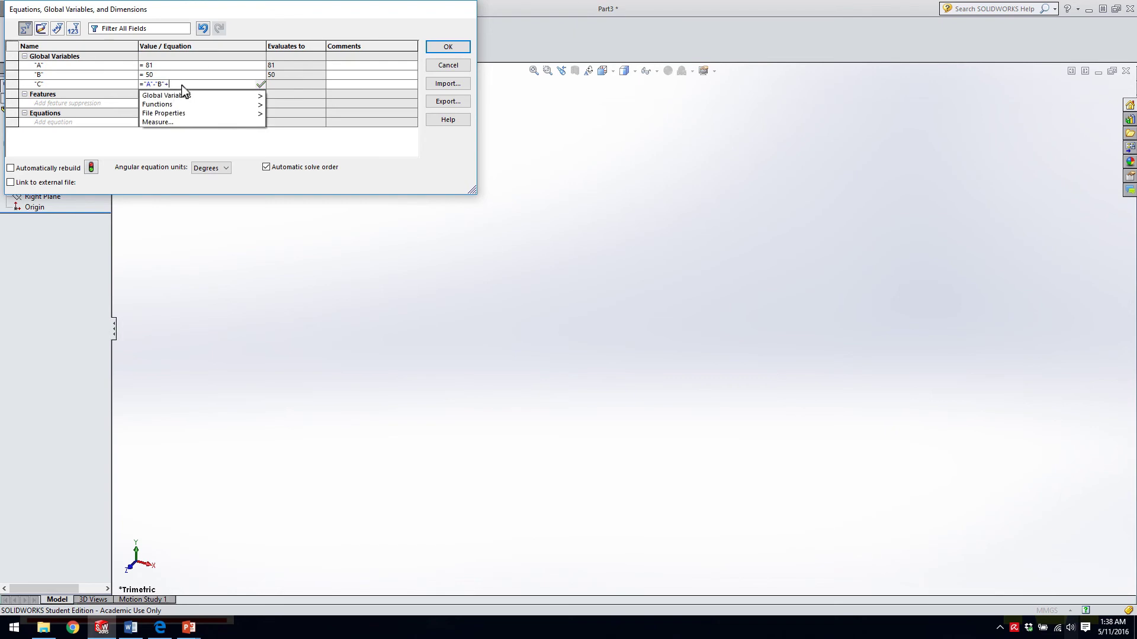
type("10")
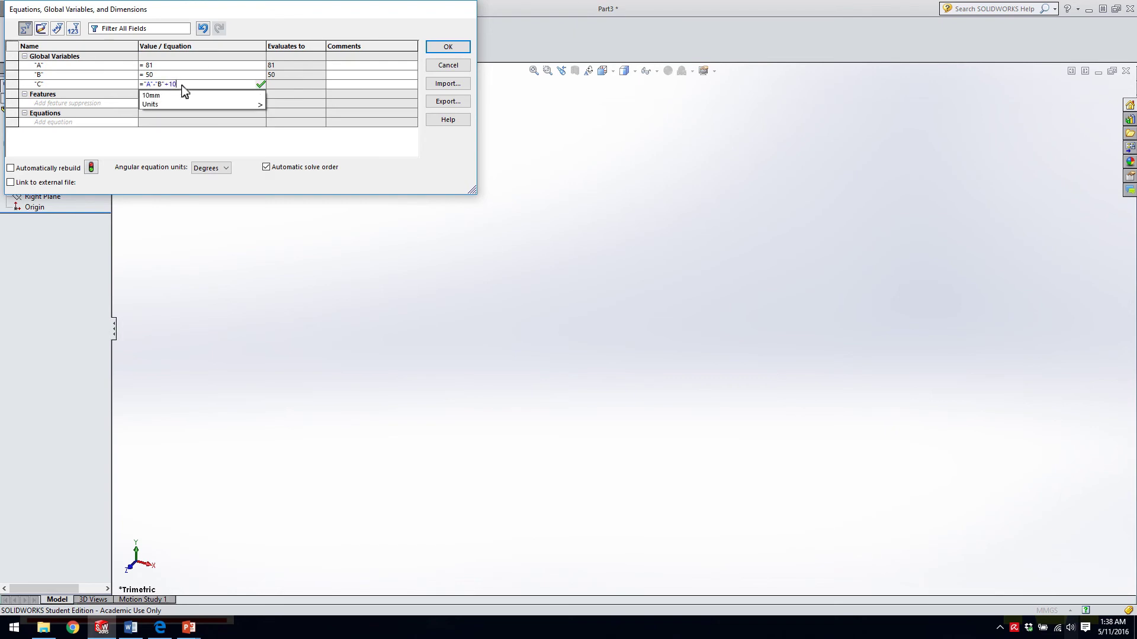
key("Tab")
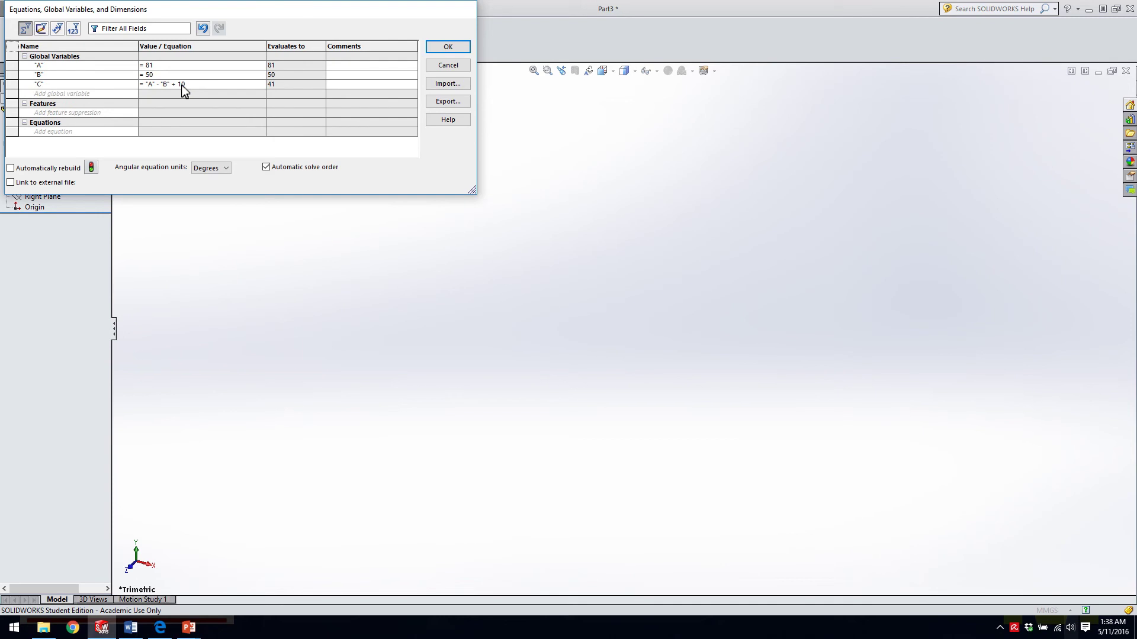
left_click(445, 46)
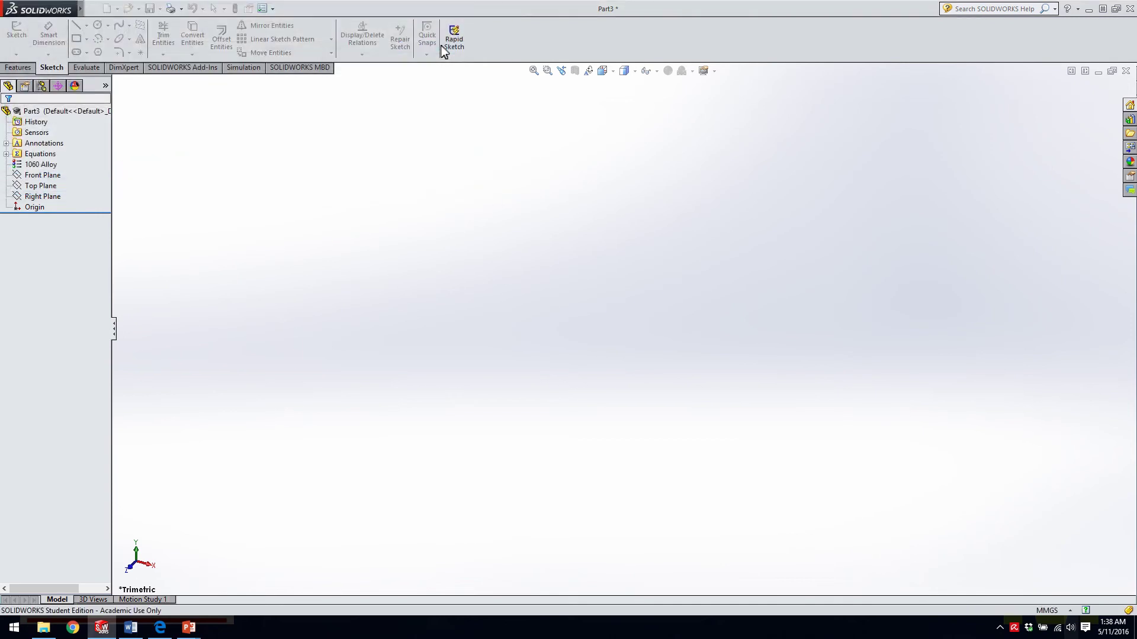
Step: Reopen the equation manager to review global variables A, B and C, and close it
left_click(36, 155)
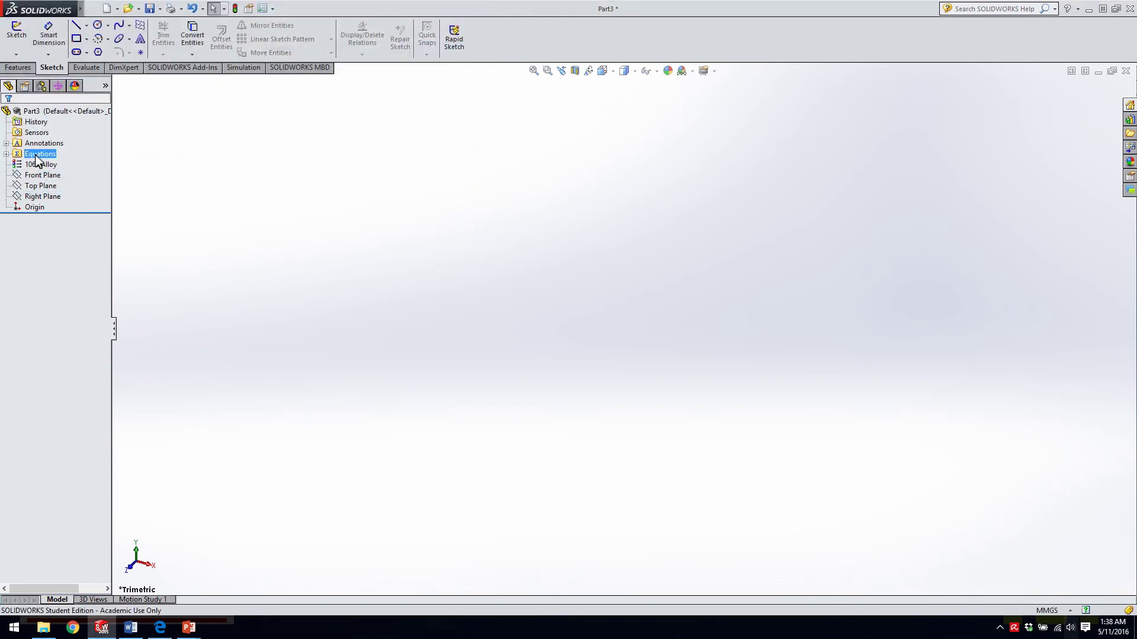
right_click(37, 160)
left_click(54, 162)
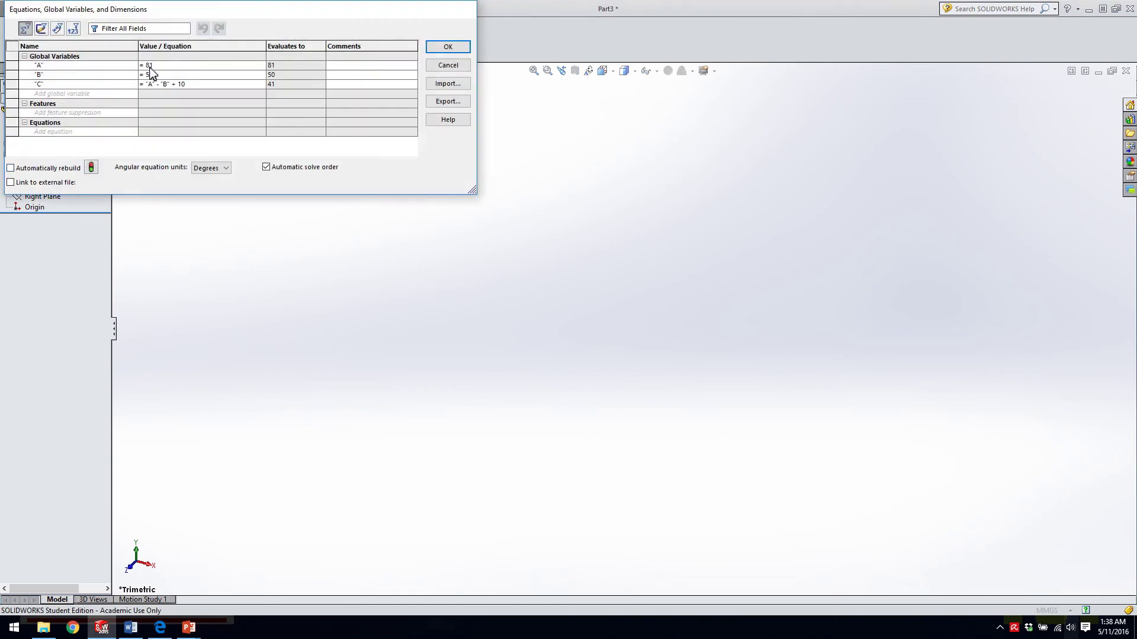
left_click(456, 48)
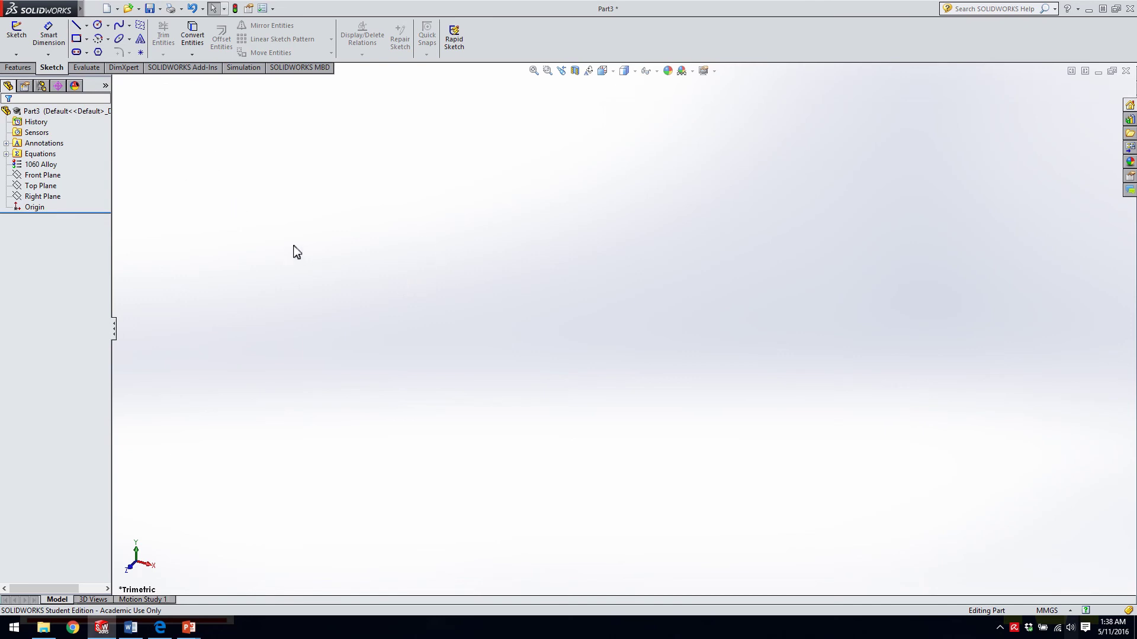
left_click(77, 38)
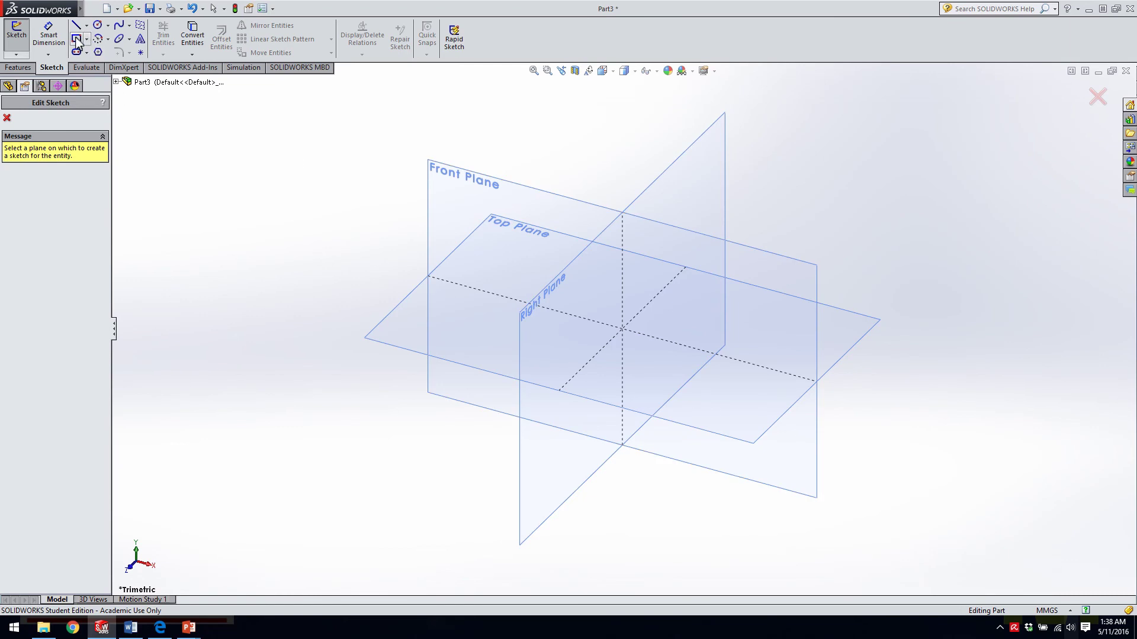
left_click(7, 117)
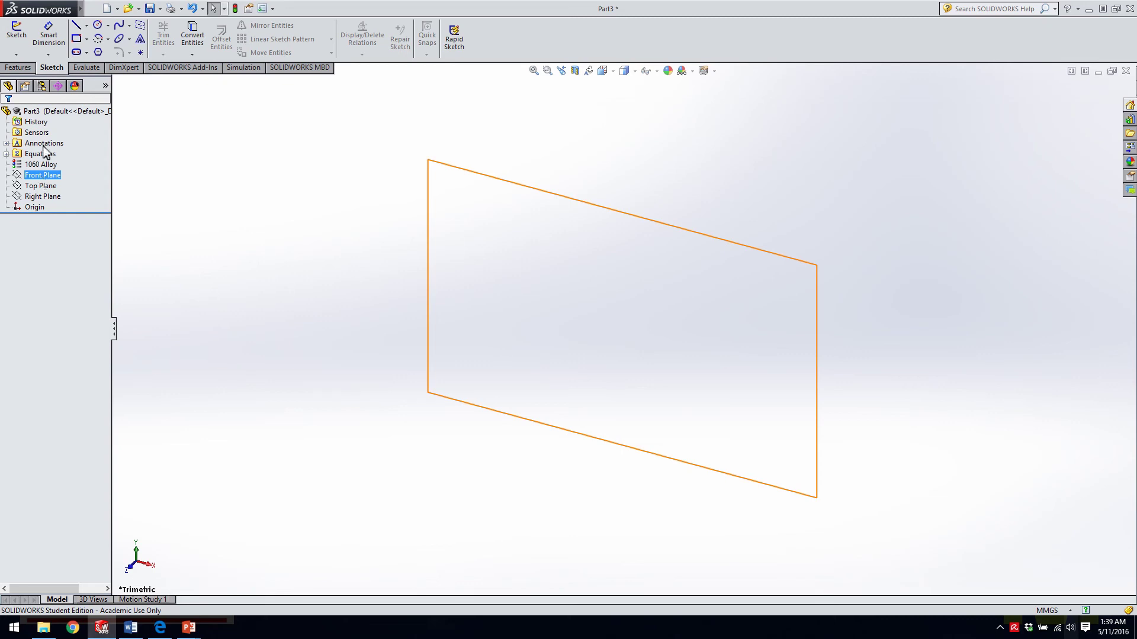
left_click(46, 197)
left_click(42, 177)
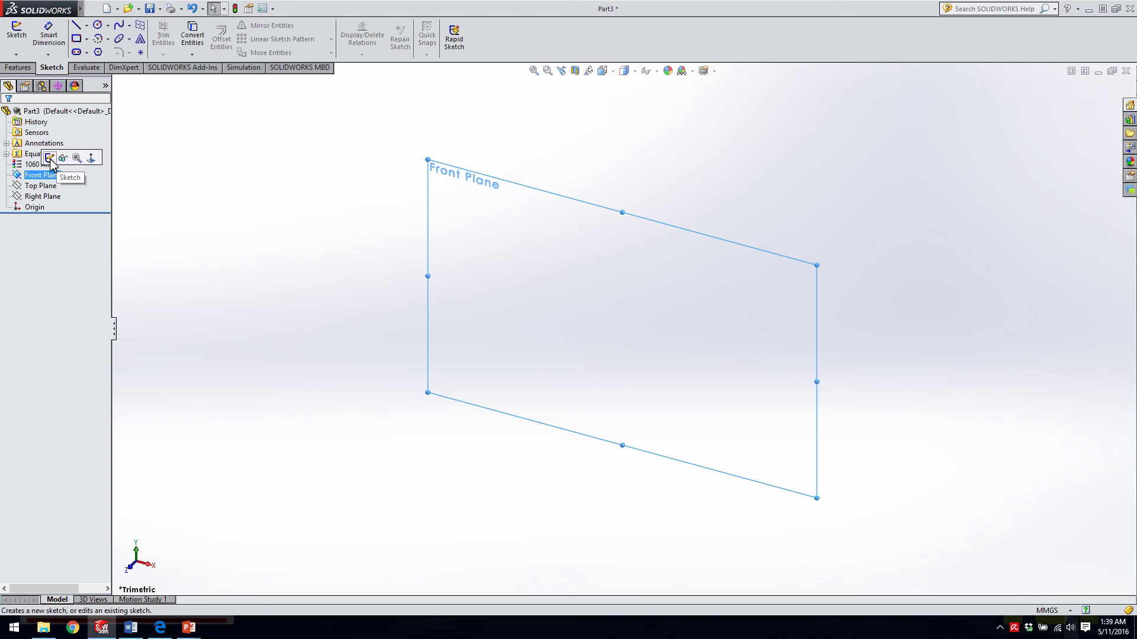
left_click(158, 173)
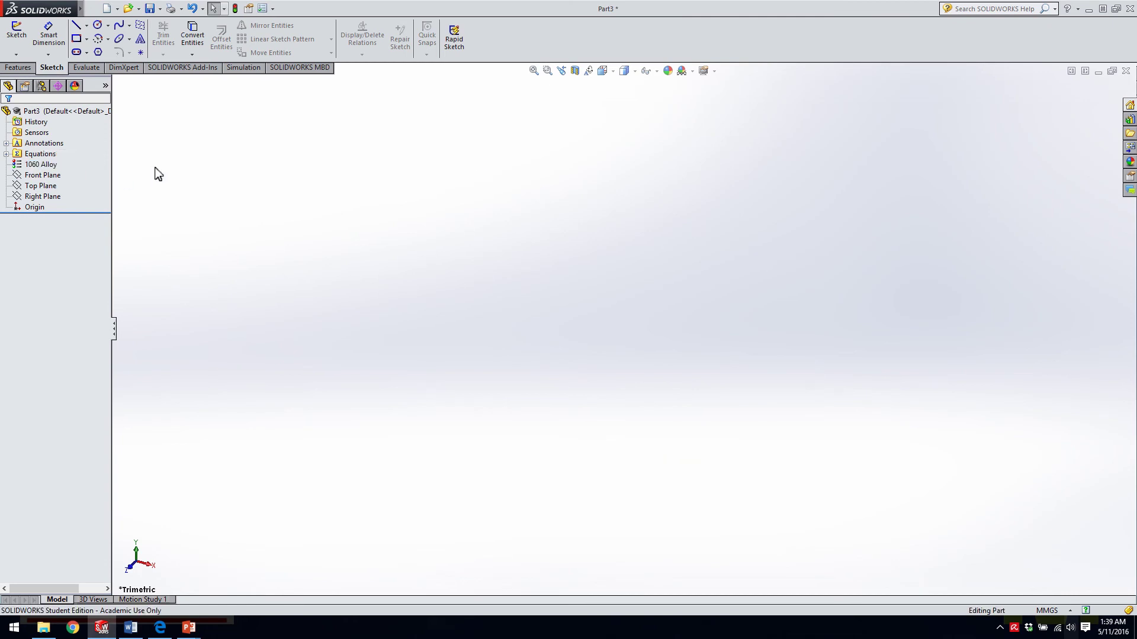
Step: Start a new sketch on the Front Plane and orient the view normal to it
left_click(17, 43)
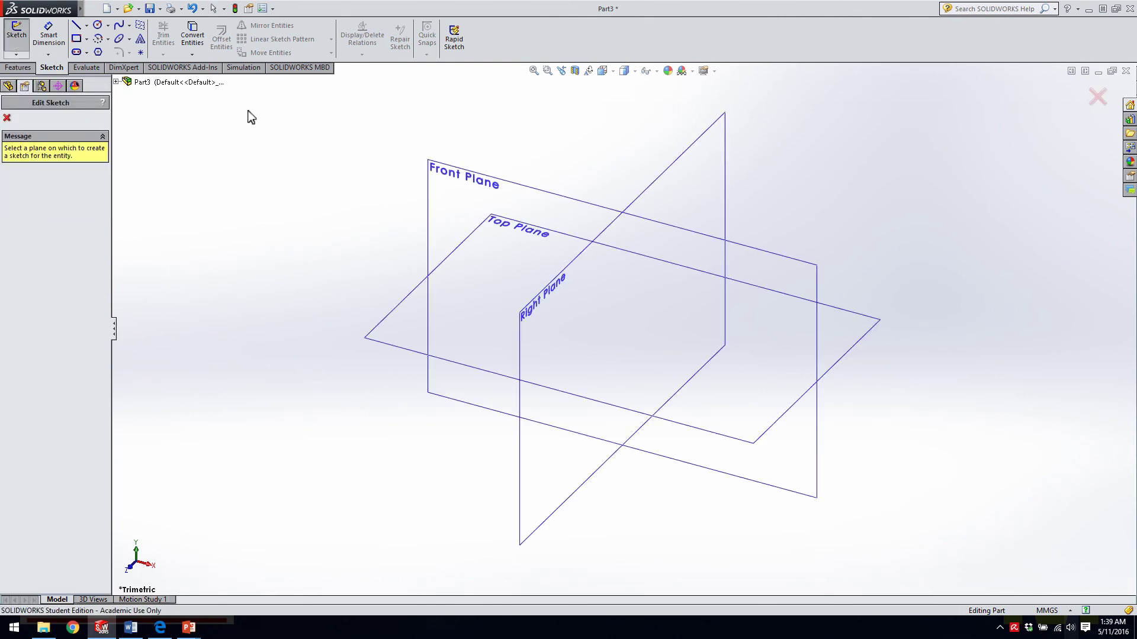
left_click(466, 194)
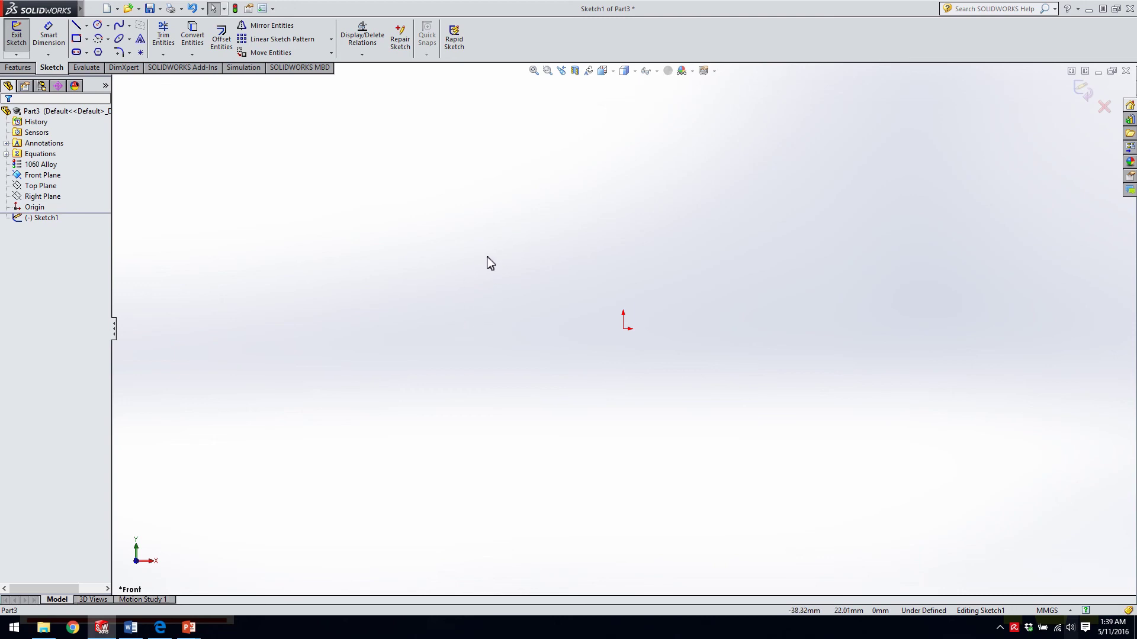
mouse_move(564, 297)
middle_mouse_down()
mouse_move(503, 368)
mouse_move(563, 282)
mouse_move(673, 389)
mouse_move(563, 437)
mouse_move(546, 533)
mouse_move(679, 526)
mouse_move(762, 390)
mouse_move(713, 315)
mouse_move(584, 251)
mouse_move(521, 288)
mouse_move(541, 464)
mouse_move(705, 383)
mouse_move(689, 318)
middle_mouse_up()
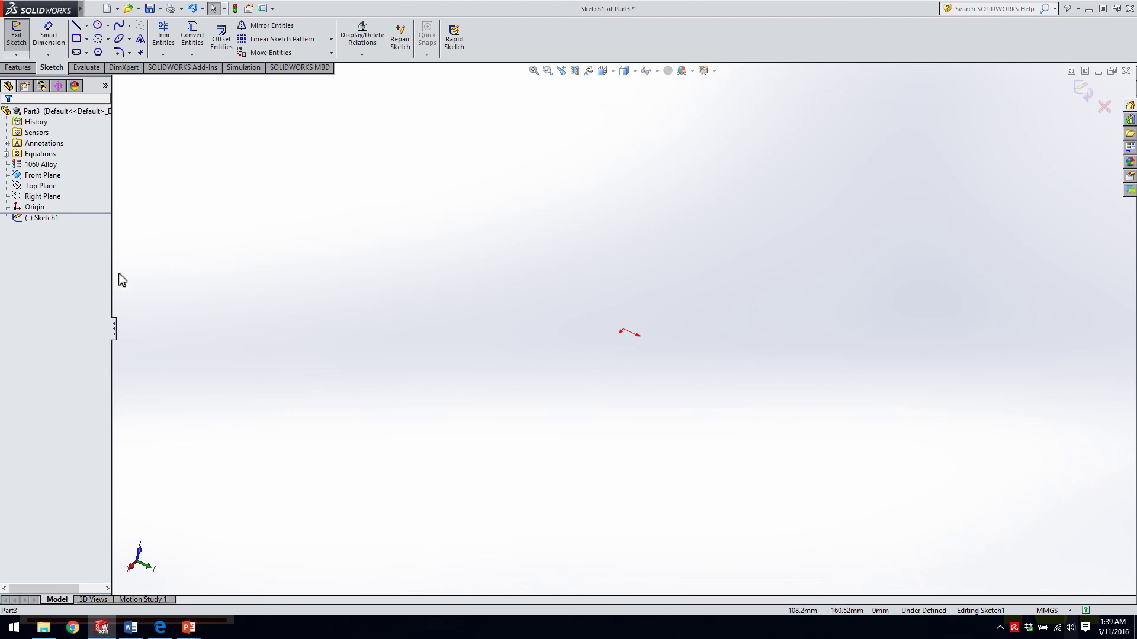
right_click(51, 219)
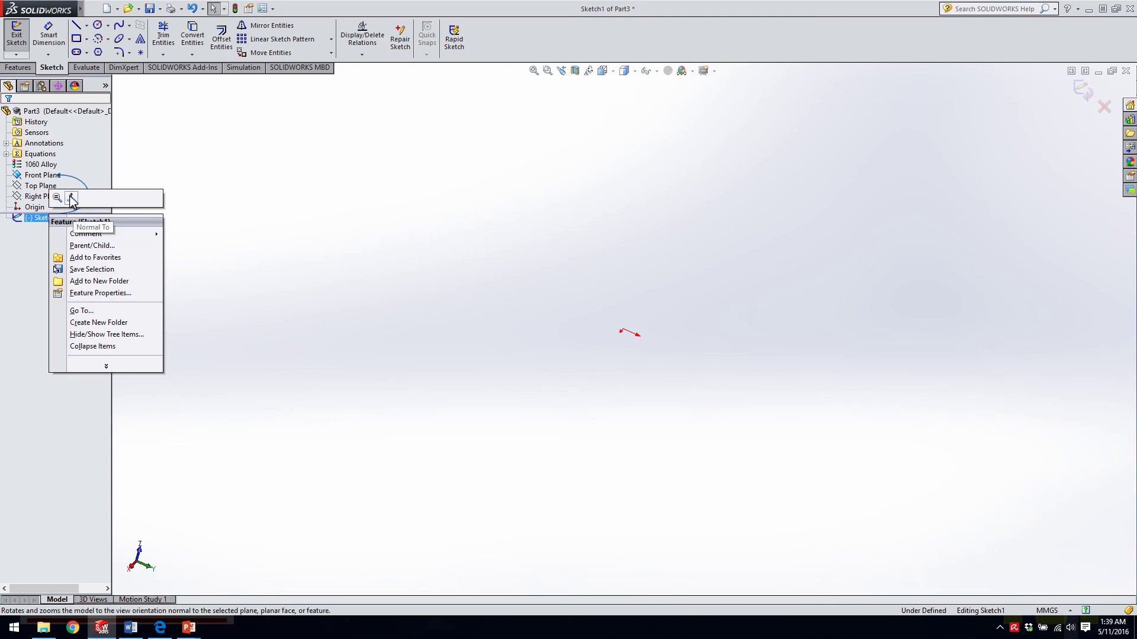
left_click(71, 198)
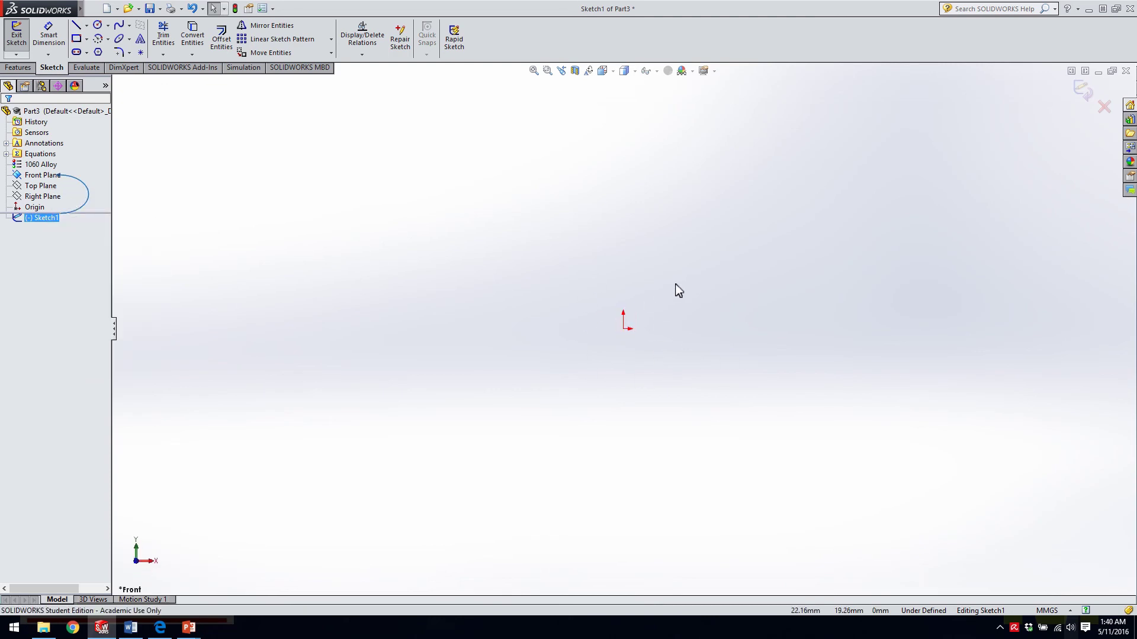
Step: Preview orientations on the view selector cube, switch to the isometric view, and return the view normal to the sketch
key("space")
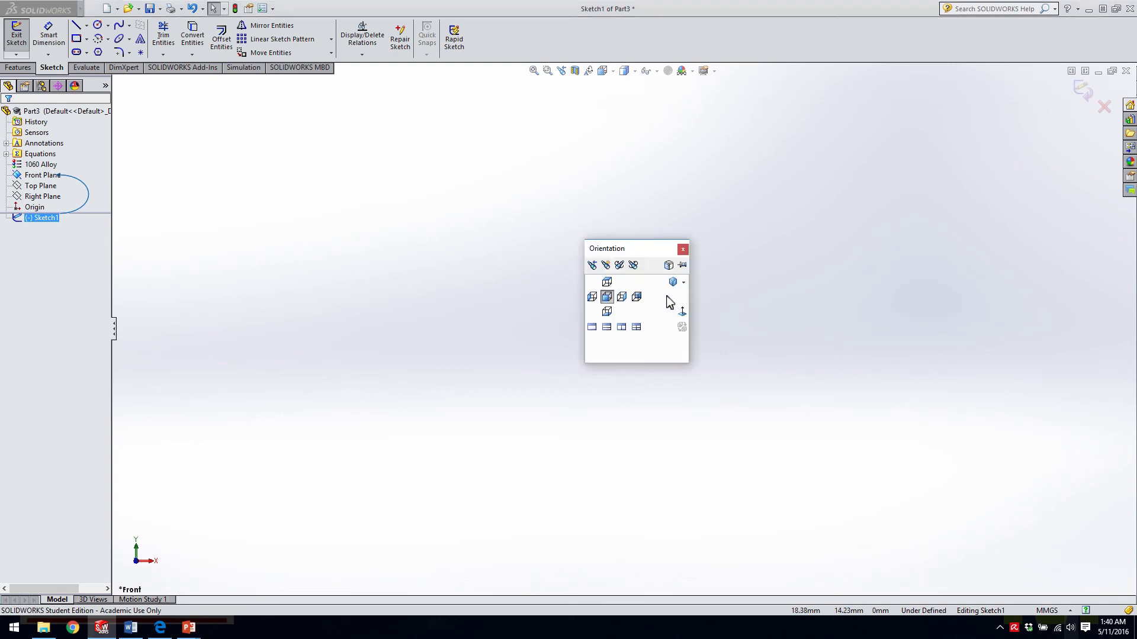
left_click(669, 266)
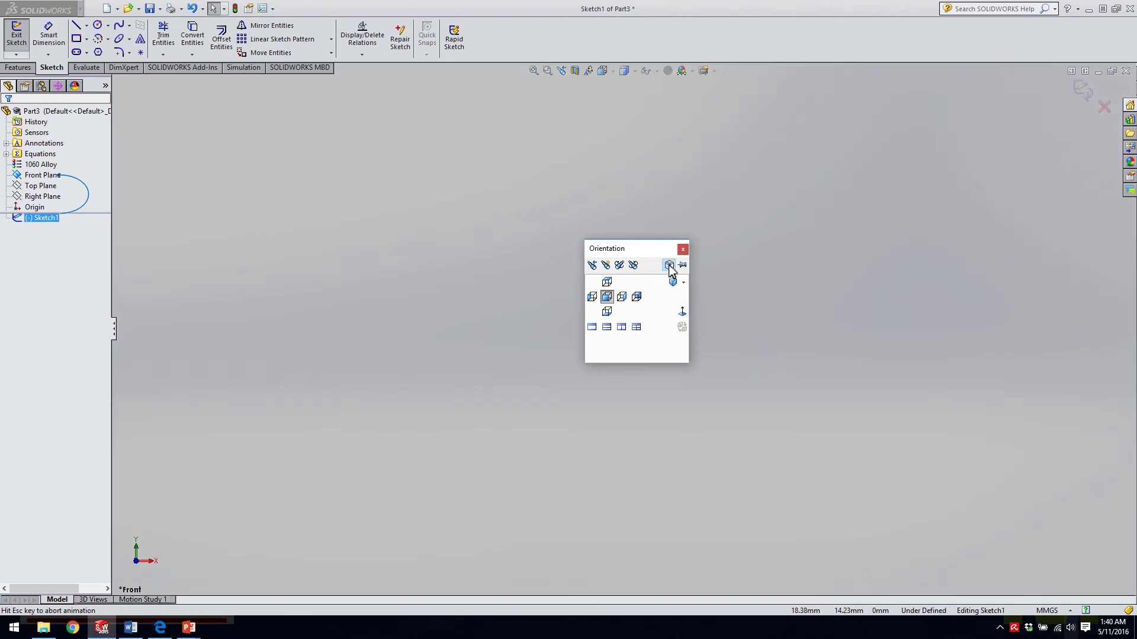
middle_click_drag(719, 181, 691, 246)
mouse_move(710, 230)
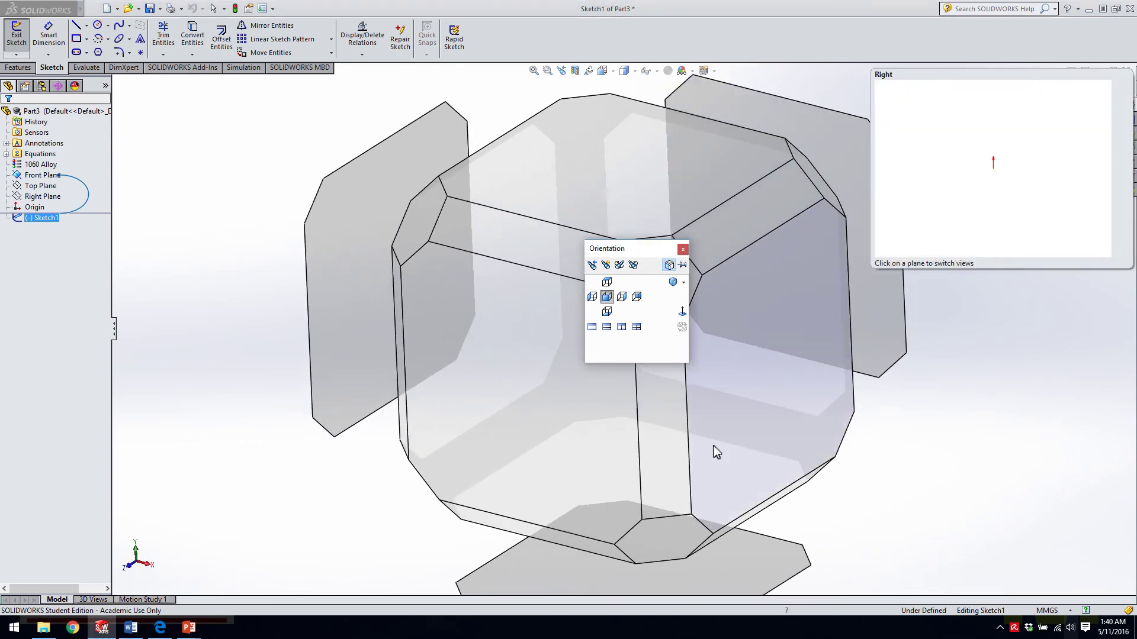
mouse_move(694, 402)
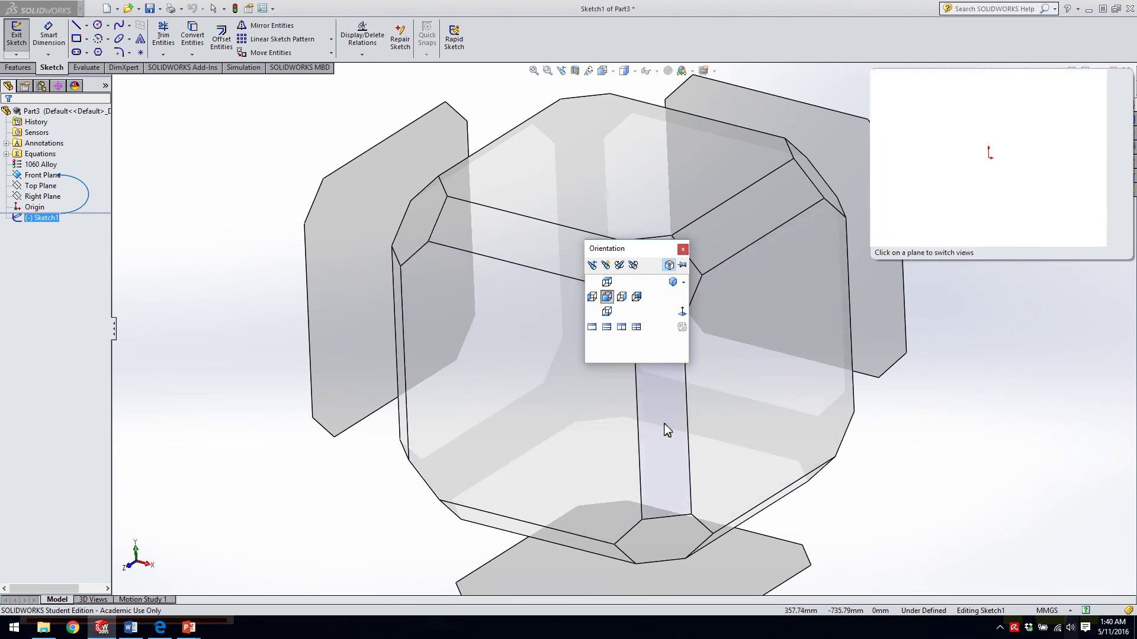
left_click(695, 276)
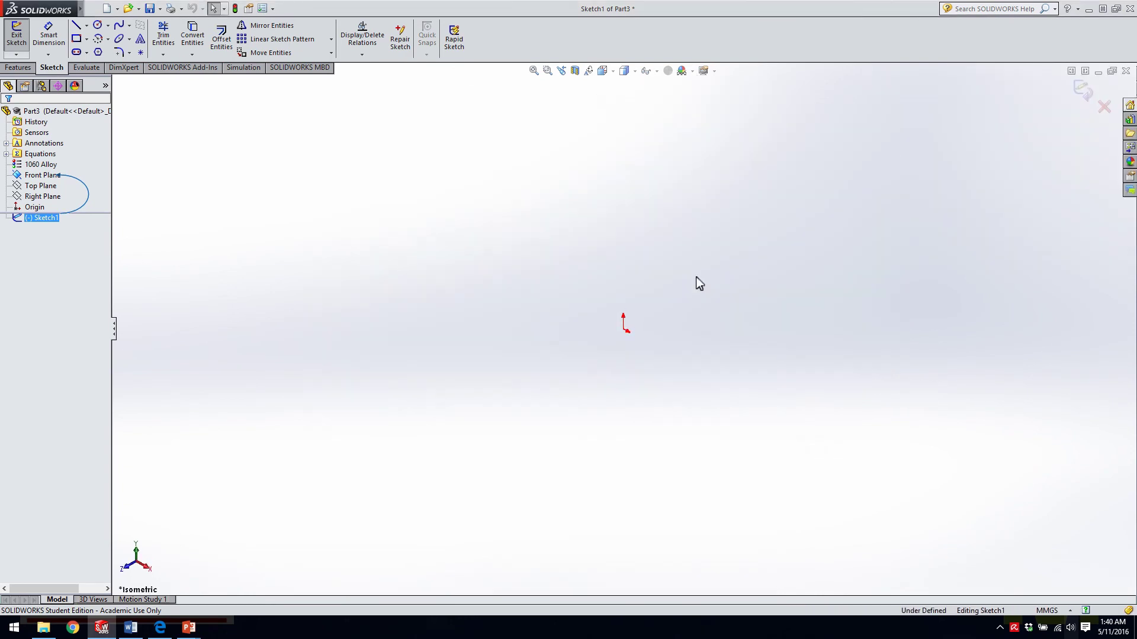
right_click(45, 218)
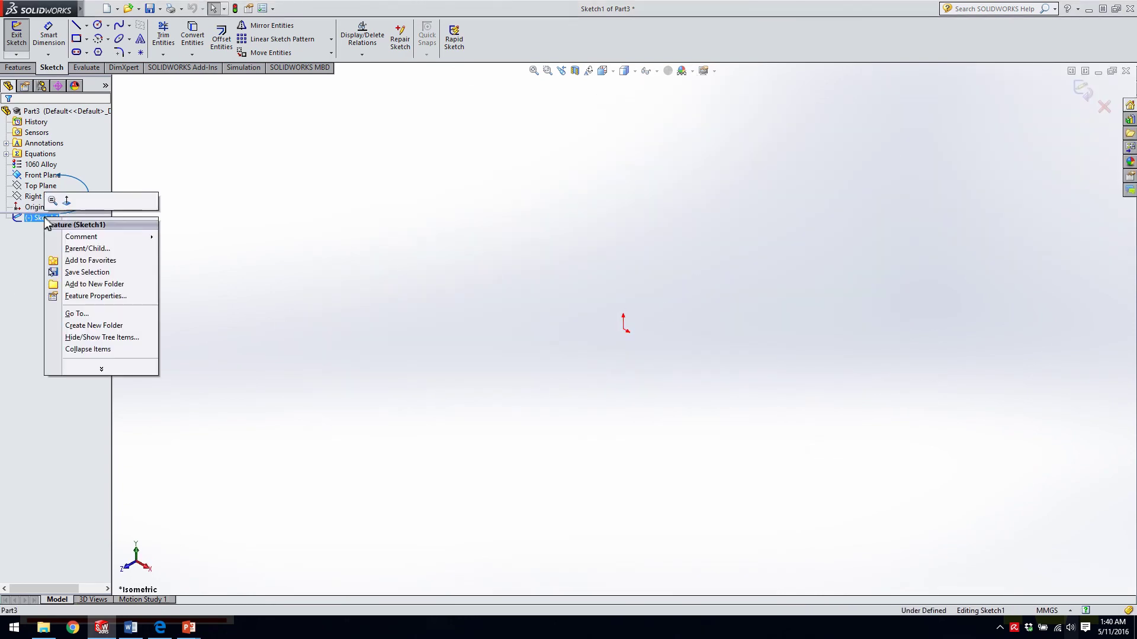
left_click(67, 201)
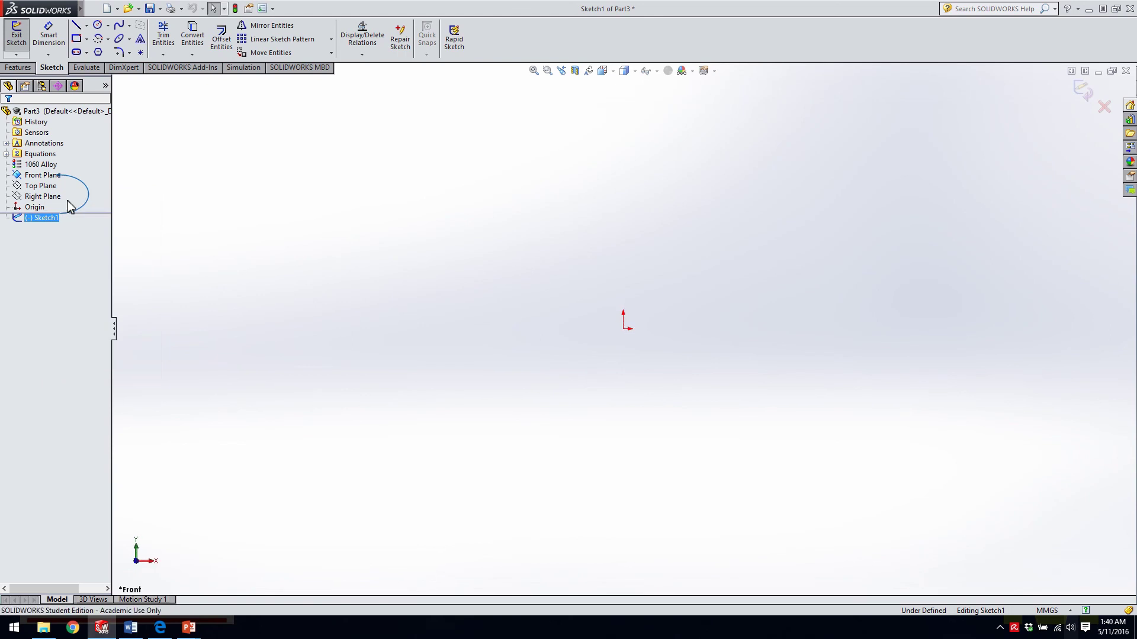